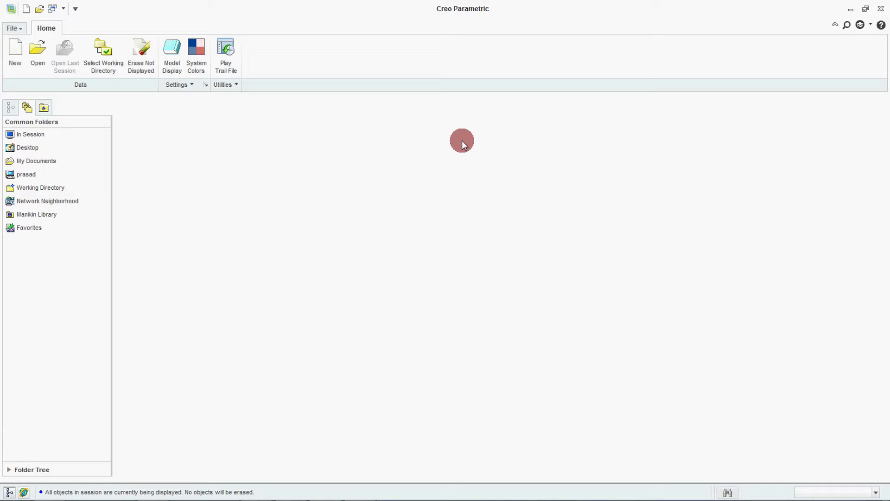
Step: Set the working directory to the Praprash folder and open orientation.prt
{"action": "left_click", "coordinate": [105, 58]}
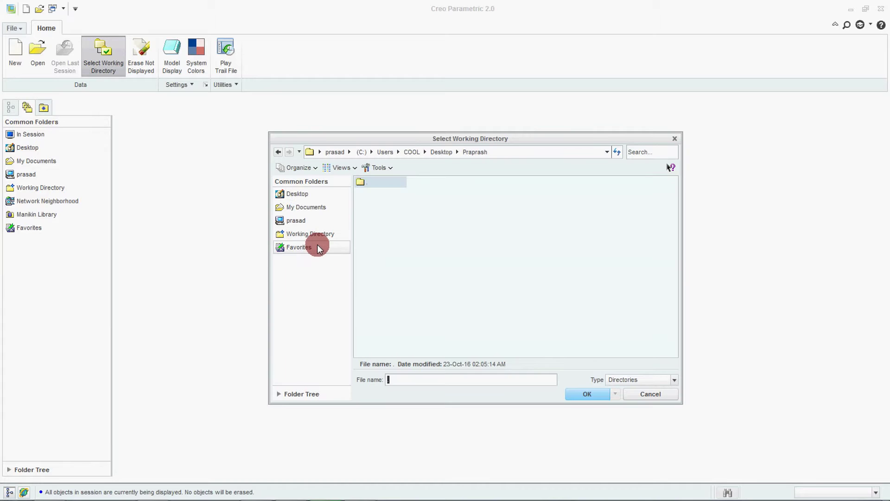
{"action": "left_click", "coordinate": [319, 249]}
{"action": "double_click", "coordinate": [374, 204]}
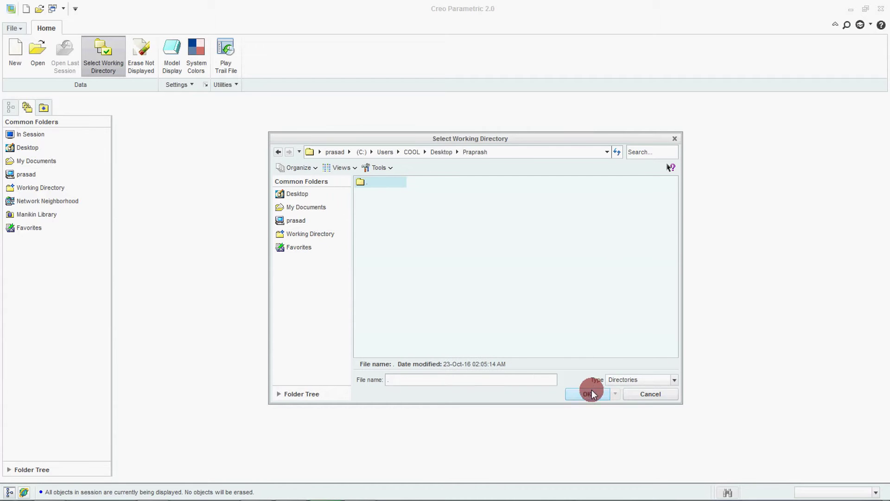
{"action": "left_click", "coordinate": [588, 394]}
{"action": "left_click", "coordinate": [37, 61]}
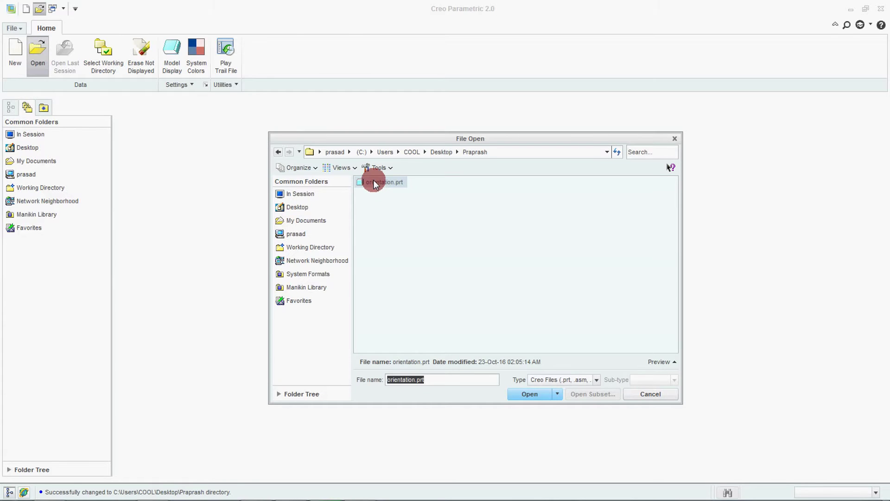
{"action": "double_click", "coordinate": [374, 183]}
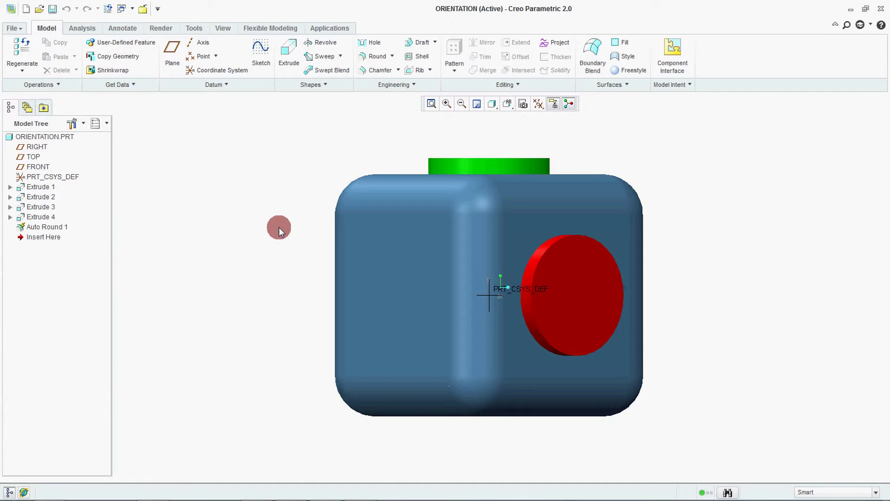
Step: Show the part in the FRONT view and orbit it to see the top and right faces
{"action": "left_click", "coordinate": [509, 106]}
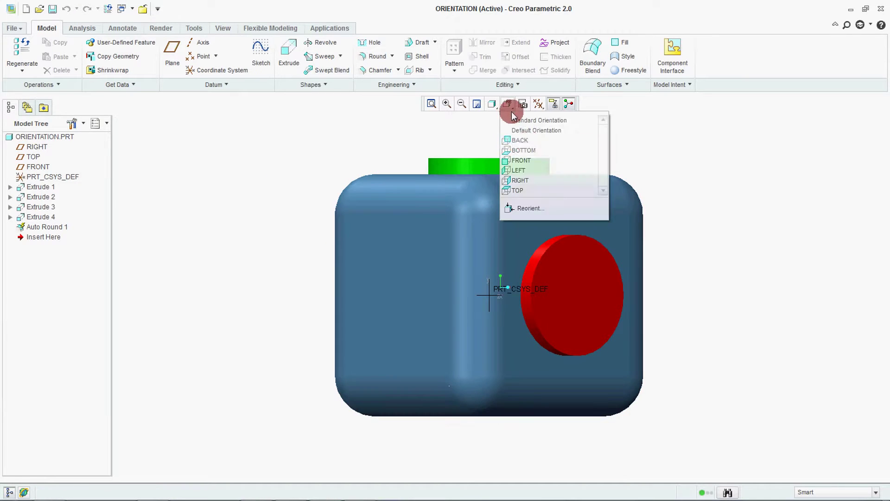
{"action": "left_click", "coordinate": [520, 160]}
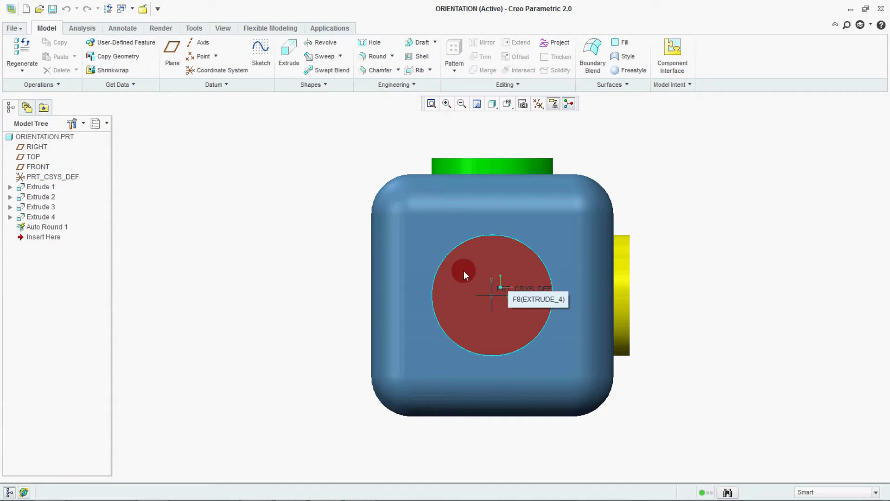
{"action": "middle_click_drag", "start_coordinate": [463, 271], "coordinate": [446, 299]}
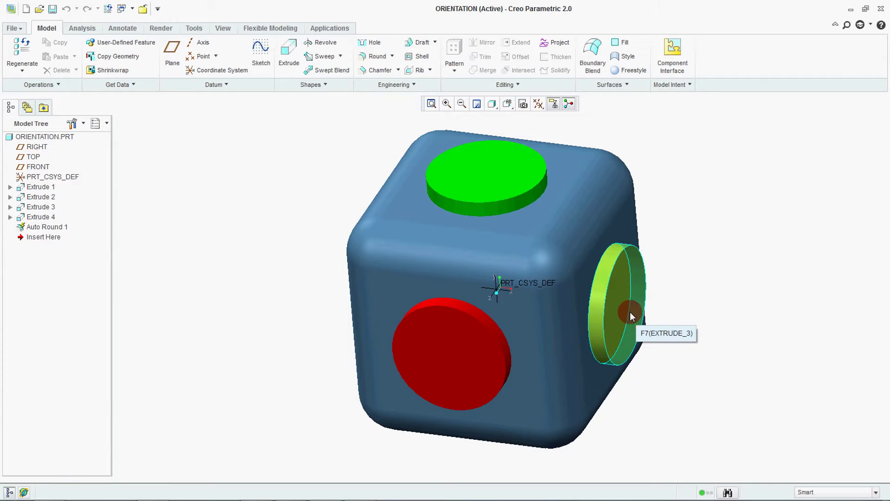
Step: Cycle through the LEFT, TOP and RIGHT saved views, ending back on FRONT
{"action": "left_click", "coordinate": [507, 104]}
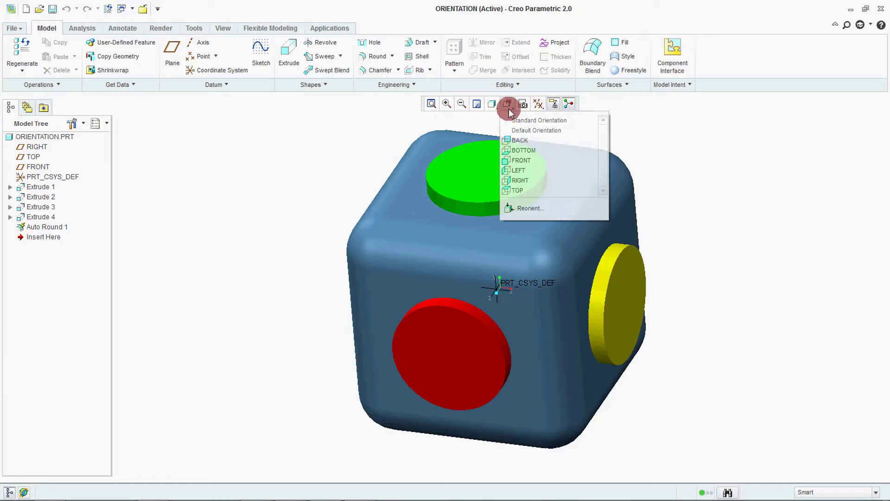
{"action": "left_click", "coordinate": [526, 171]}
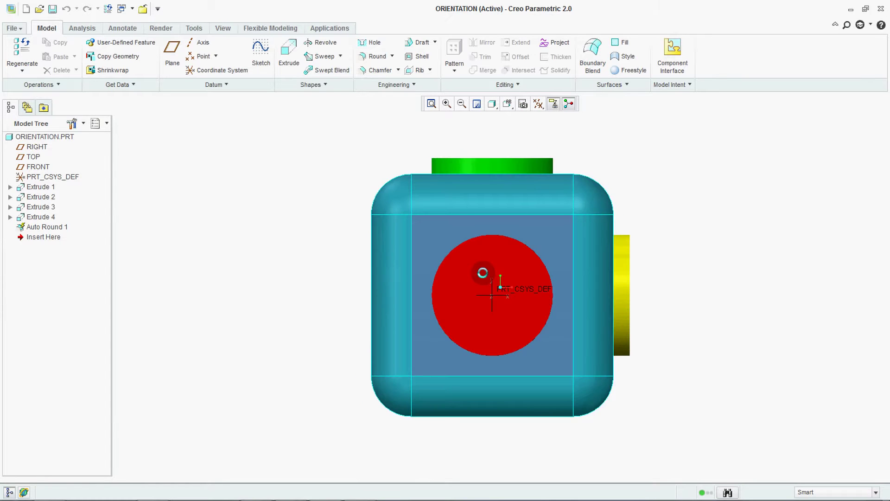
{"action": "left_click", "coordinate": [508, 103]}
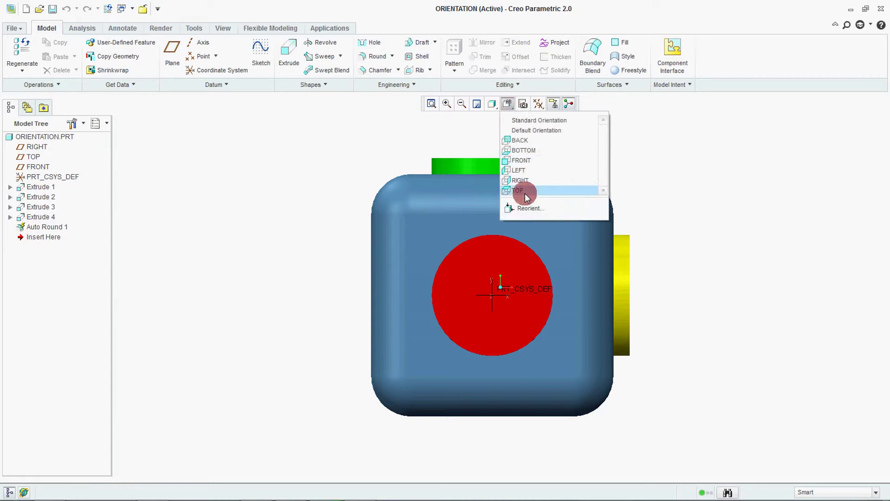
{"action": "left_click", "coordinate": [516, 190]}
{"action": "left_click", "coordinate": [507, 104]}
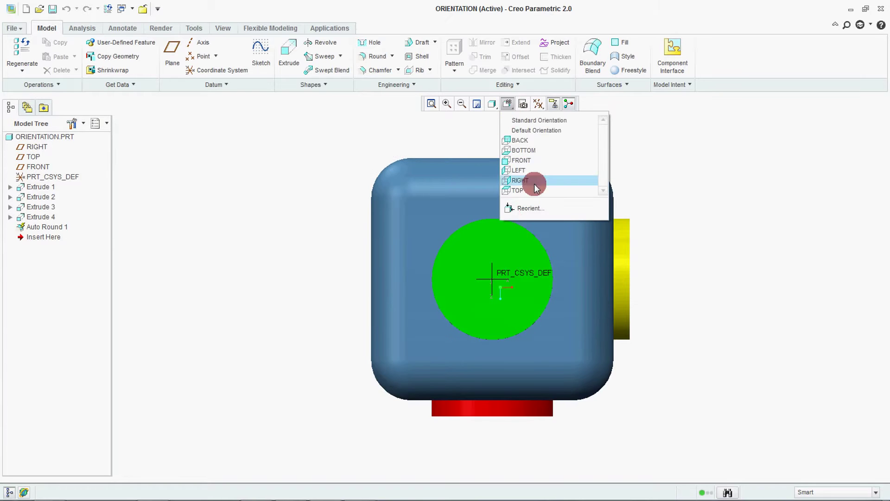
{"action": "left_click", "coordinate": [533, 181]}
{"action": "left_click", "coordinate": [507, 104]}
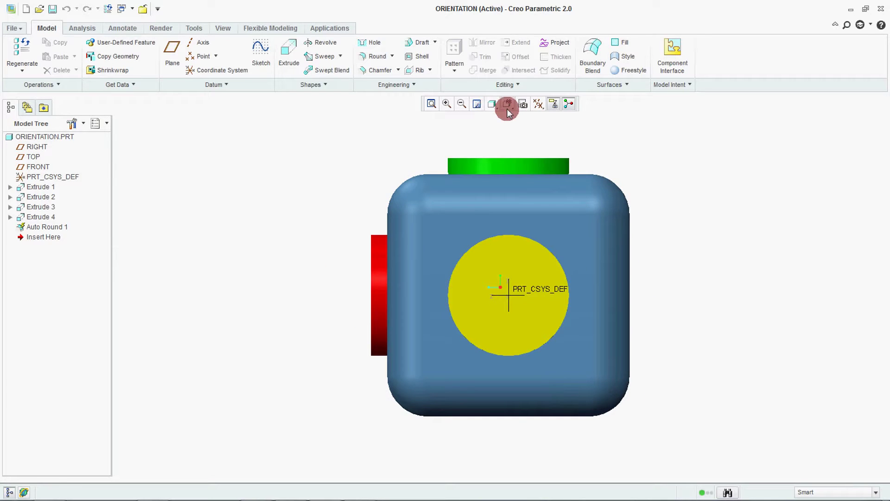
{"action": "left_click", "coordinate": [514, 160]}
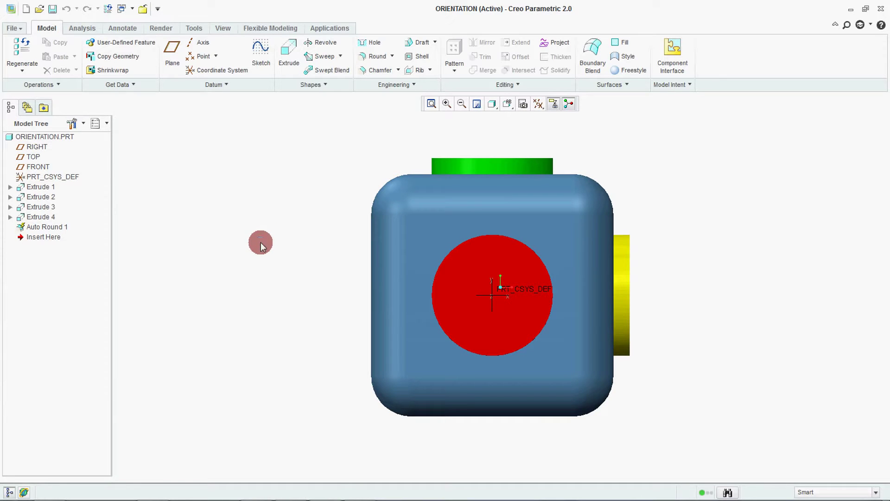
Step: Set the Model Display default model orientation to Trimetric
{"action": "left_click", "coordinate": [20, 27]}
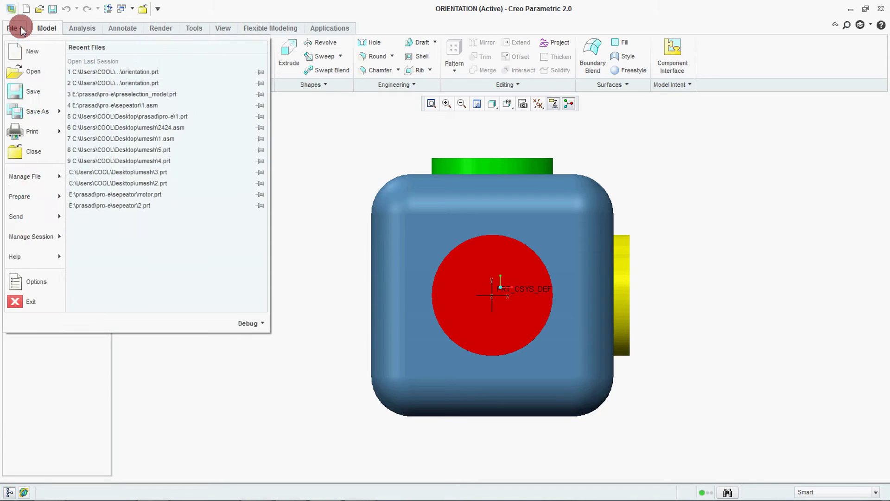
{"action": "left_click", "coordinate": [29, 279]}
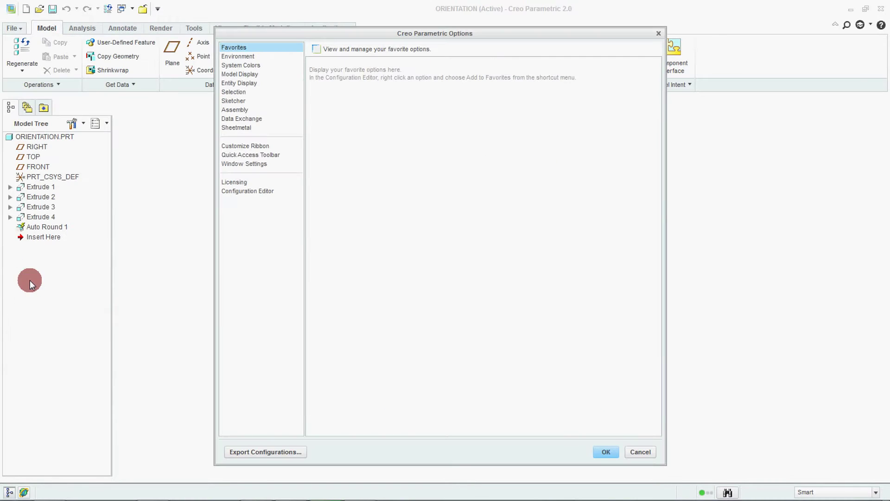
{"action": "left_click", "coordinate": [242, 74]}
{"action": "left_click", "coordinate": [454, 78]}
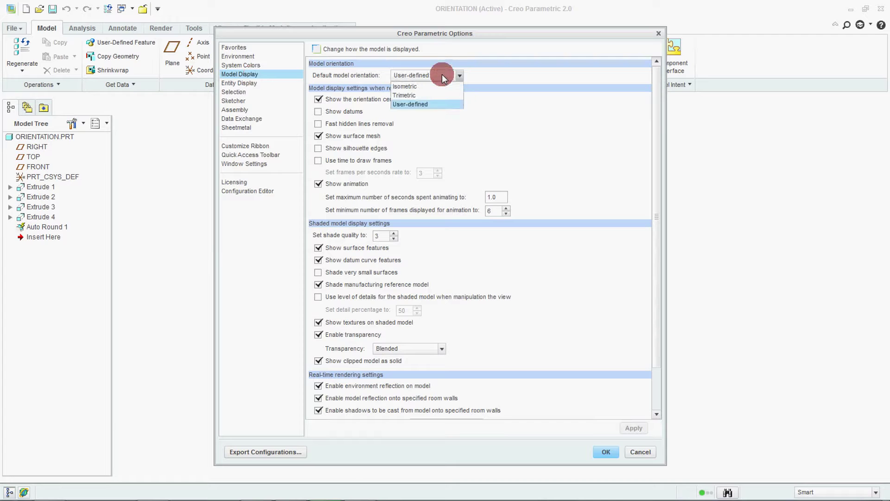
{"action": "left_click", "coordinate": [430, 92]}
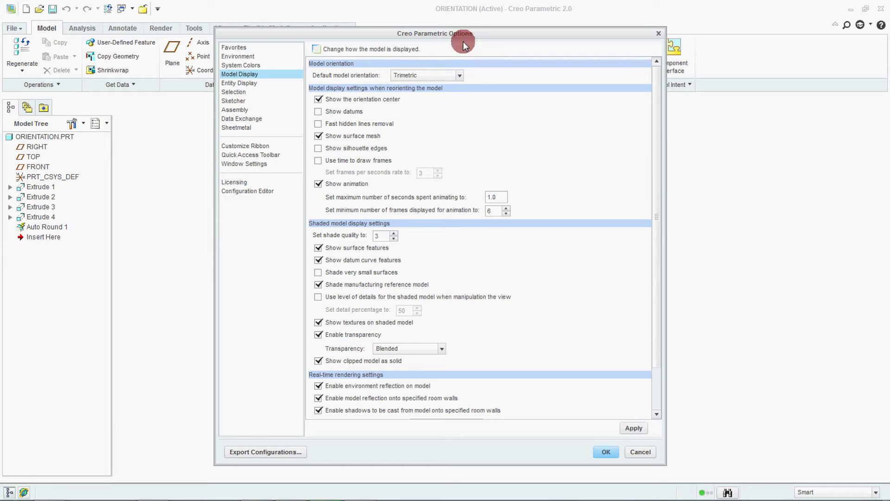
{"action": "left_click_drag", "start_coordinate": [464, 41], "coordinate": [284, 30]}
{"action": "scroll", "coordinate": [713, 262], "scroll_direction": "down", "scroll_amount": 3}
{"action": "middle_click_drag", "start_coordinate": [713, 262], "coordinate": [547, 239]}
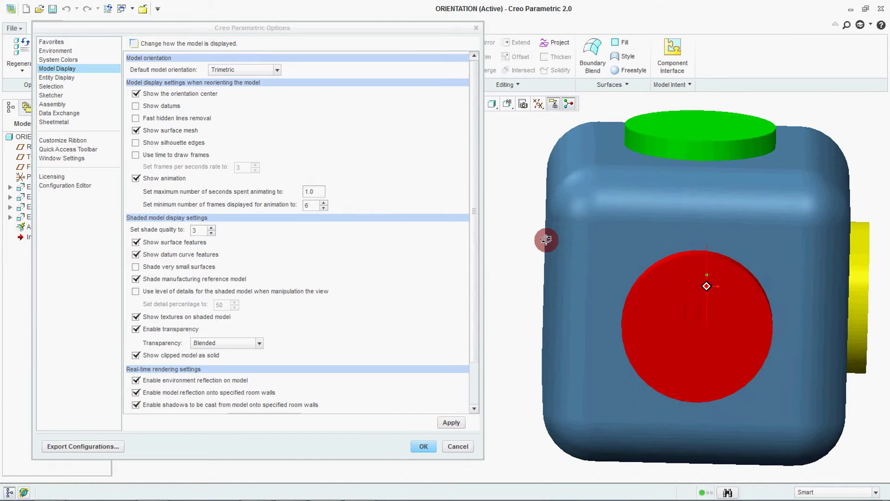
Step: Apply the changed options and save them to config.pro
{"action": "left_click", "coordinate": [310, 301]}
{"action": "left_click", "coordinate": [421, 447]}
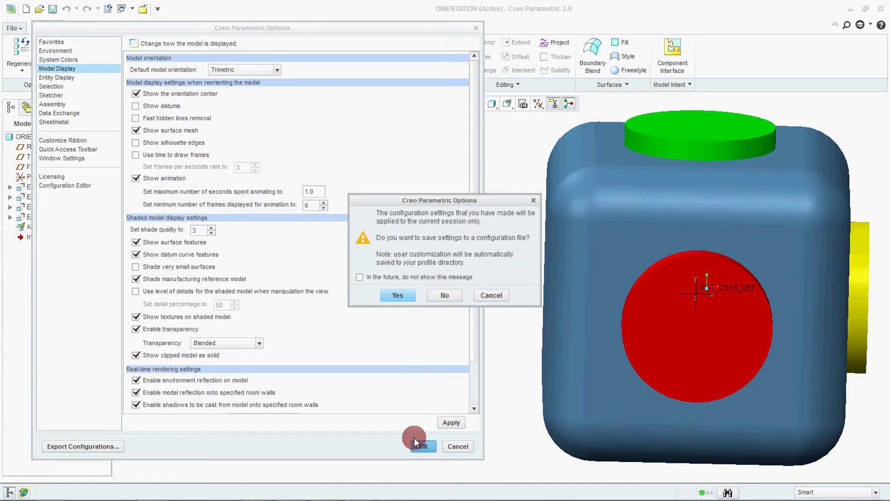
{"action": "left_click", "coordinate": [404, 296]}
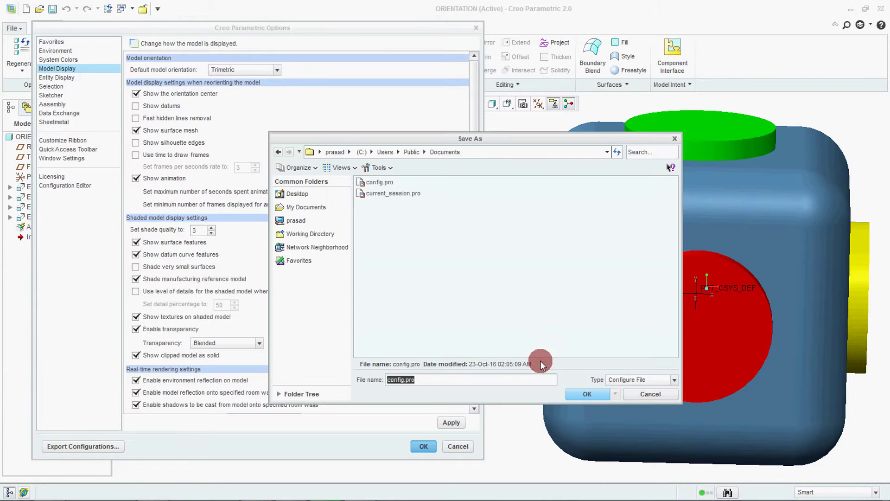
{"action": "left_click", "coordinate": [594, 394]}
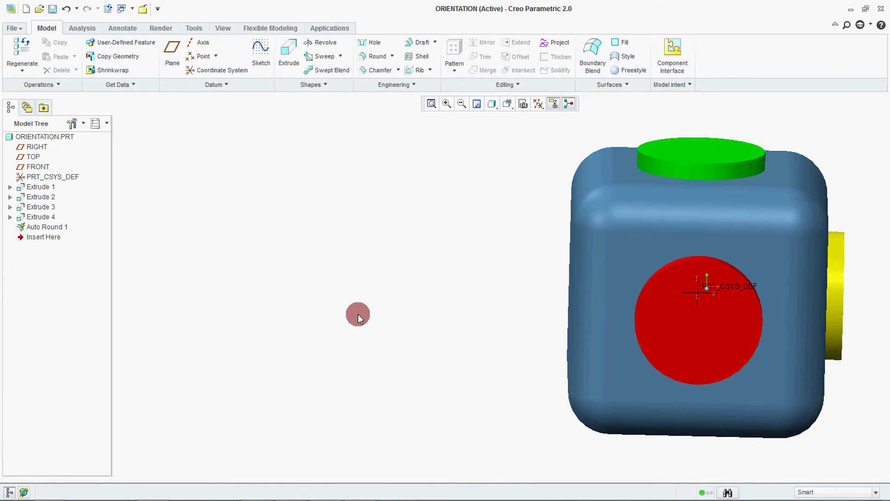
Step: Switch between the FRONT, LEFT and Standard Orientation views to see the Trimetric default
{"action": "left_click", "coordinate": [508, 103]}
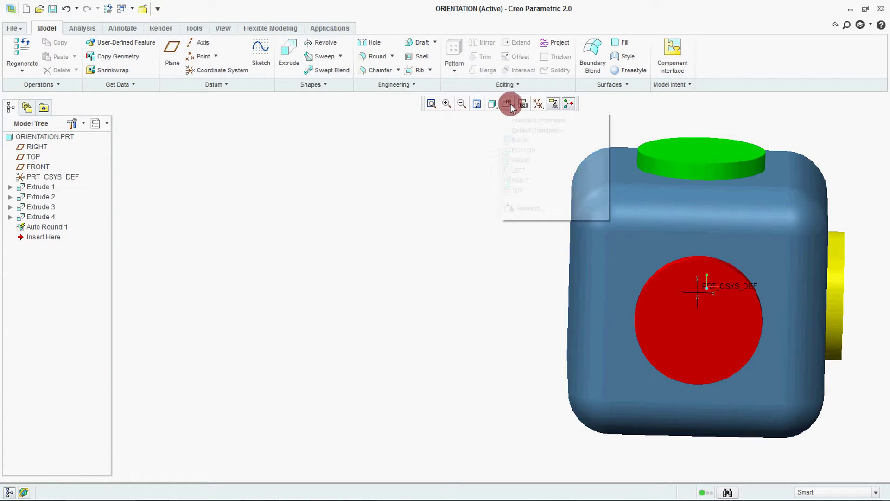
{"action": "left_click", "coordinate": [524, 157]}
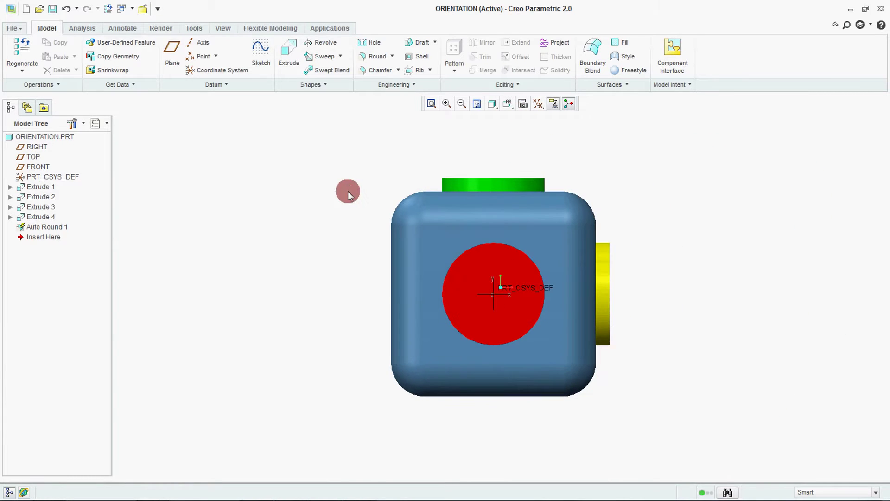
{"action": "left_click", "coordinate": [502, 107]}
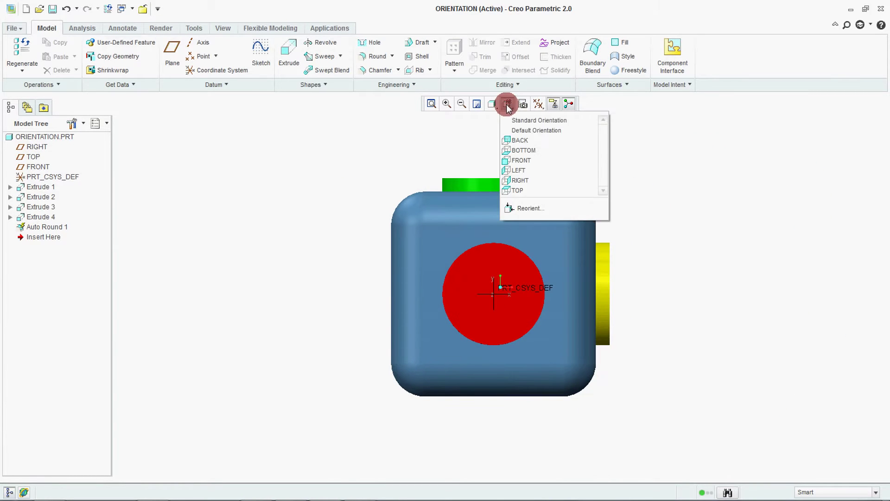
{"action": "left_click", "coordinate": [534, 121]}
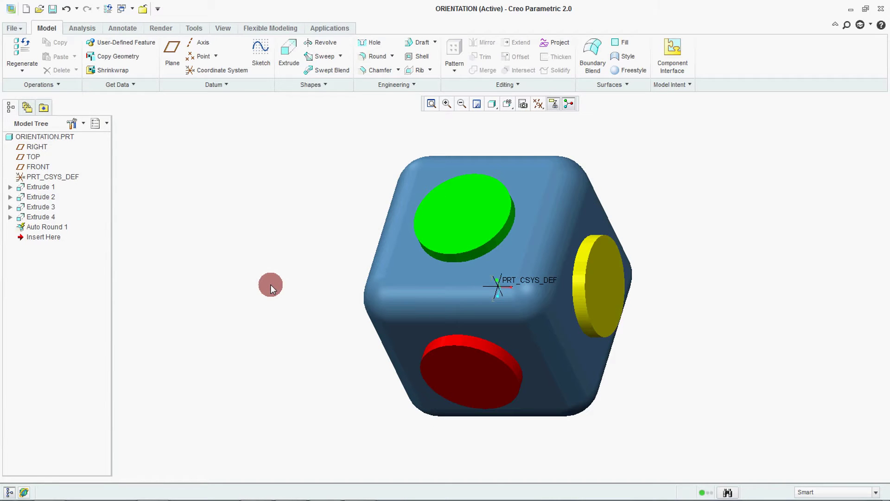
{"action": "left_click", "coordinate": [508, 103]}
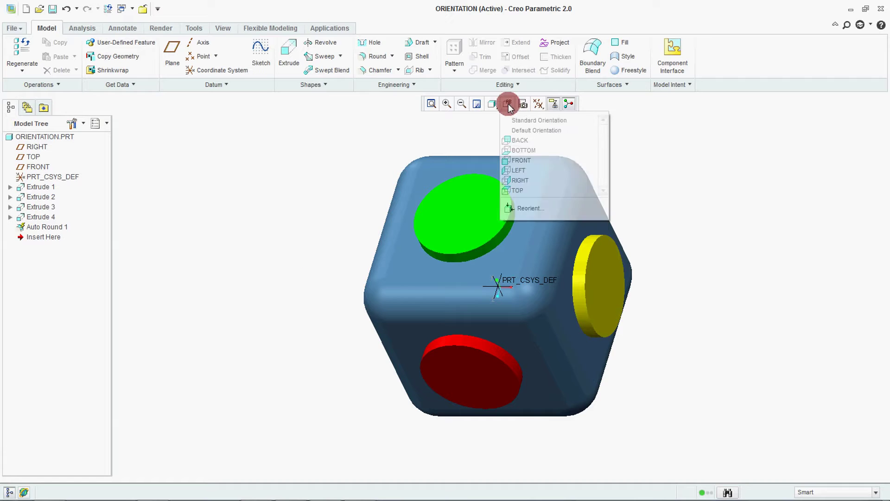
{"action": "left_click", "coordinate": [530, 171]}
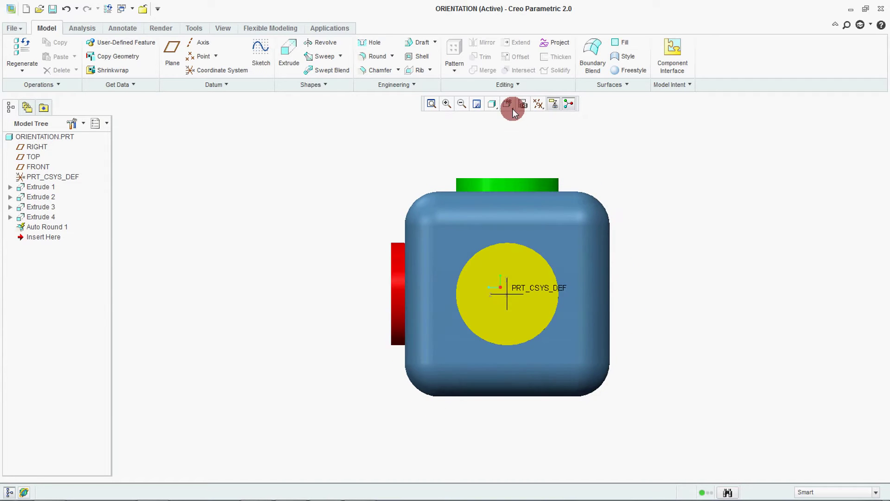
{"action": "left_click", "coordinate": [512, 105]}
{"action": "left_click", "coordinate": [522, 121]}
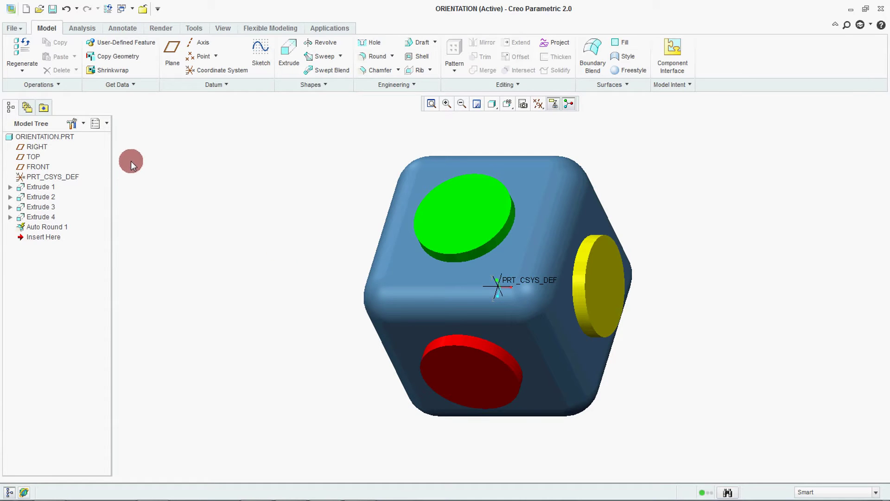
Step: Change the default model orientation to Isometric and save it to config.pro
{"action": "left_click", "coordinate": [15, 28]}
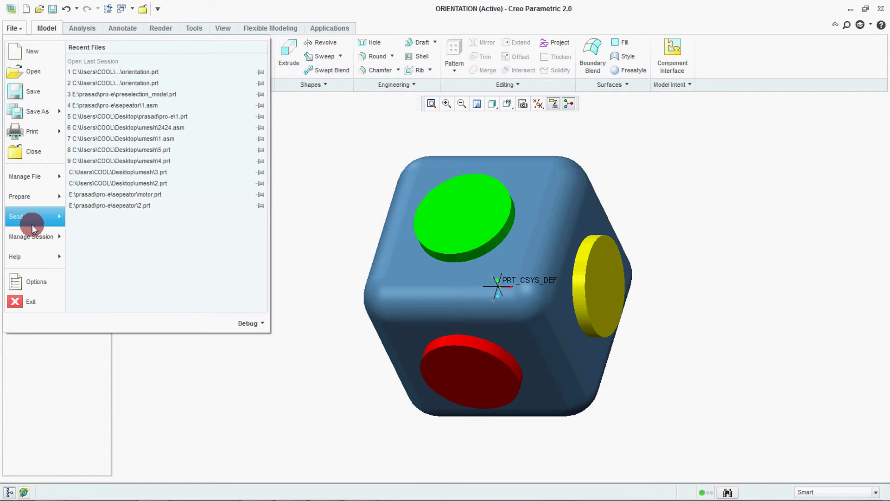
{"action": "left_click", "coordinate": [36, 281]}
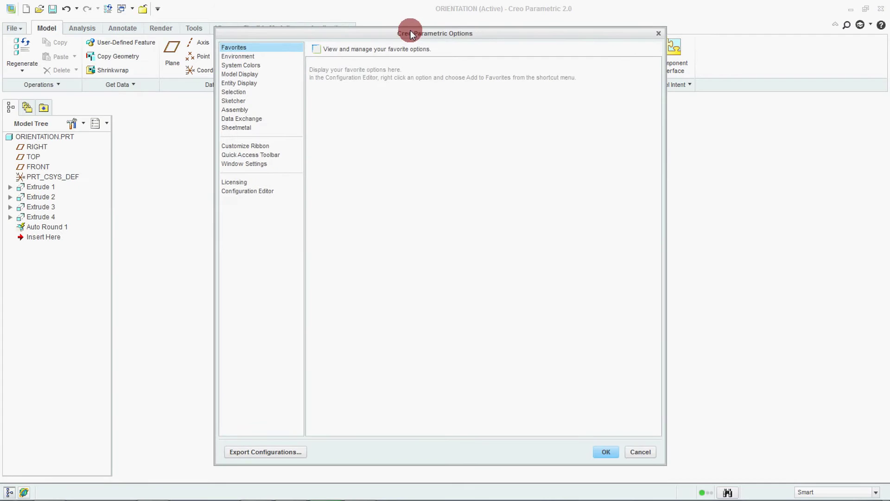
{"action": "left_click_drag", "start_coordinate": [410, 34], "coordinate": [280, 46]}
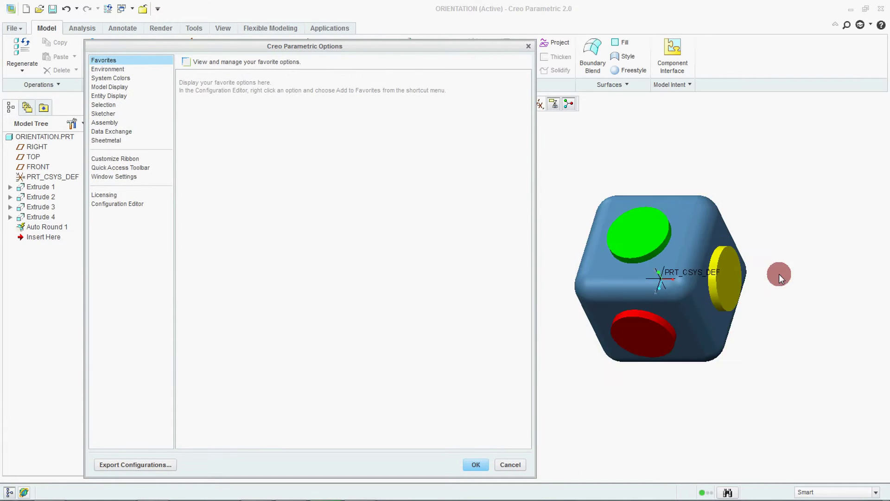
{"action": "scroll", "coordinate": [650, 277], "scroll_direction": "up", "scroll_amount": 2}
{"action": "left_click", "coordinate": [124, 87]}
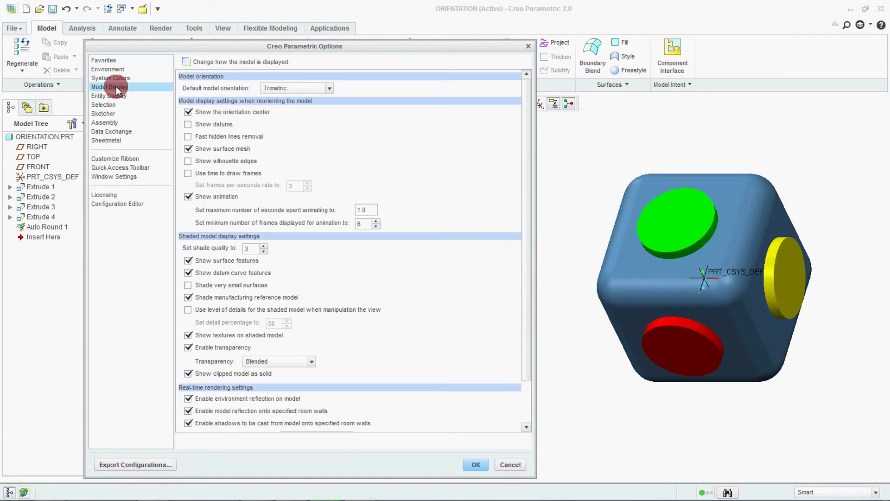
{"action": "left_click", "coordinate": [296, 87]}
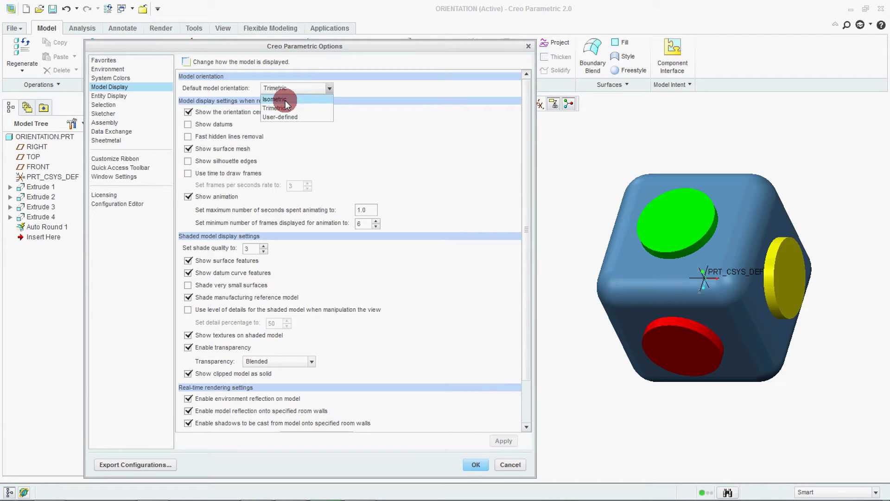
{"action": "left_click", "coordinate": [284, 99]}
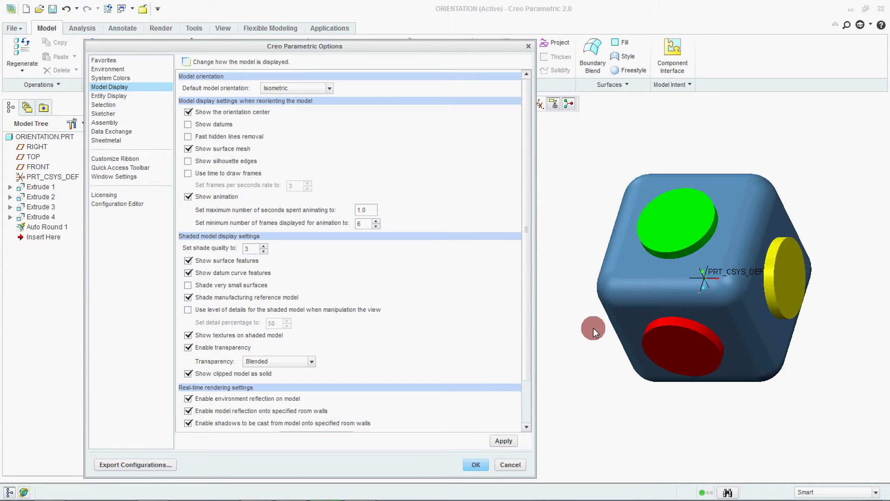
{"action": "left_click", "coordinate": [475, 464]}
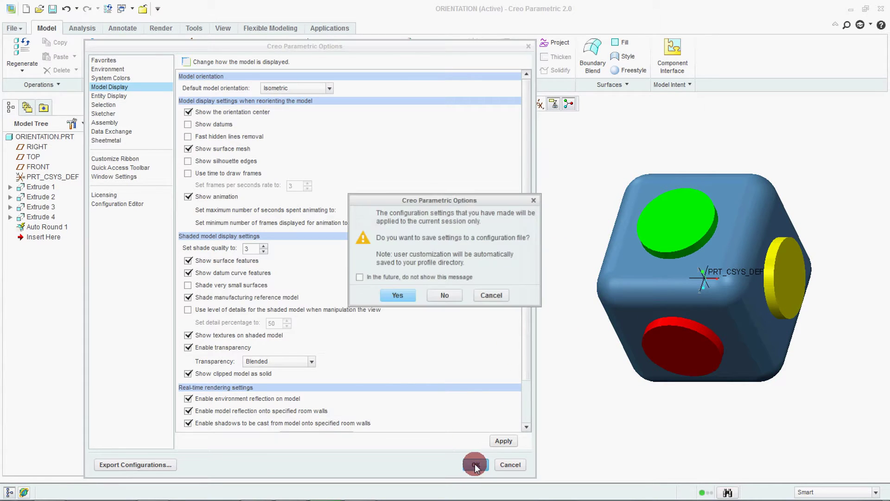
{"action": "left_click", "coordinate": [397, 296]}
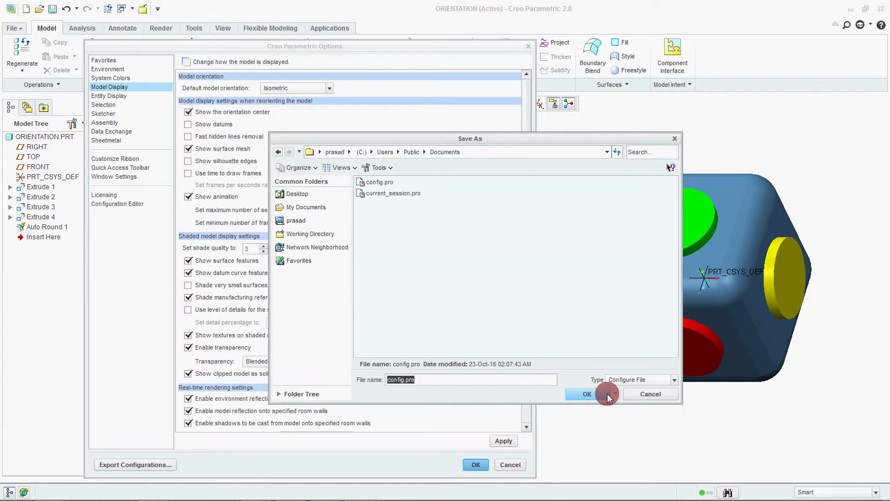
{"action": "left_click", "coordinate": [583, 449]}
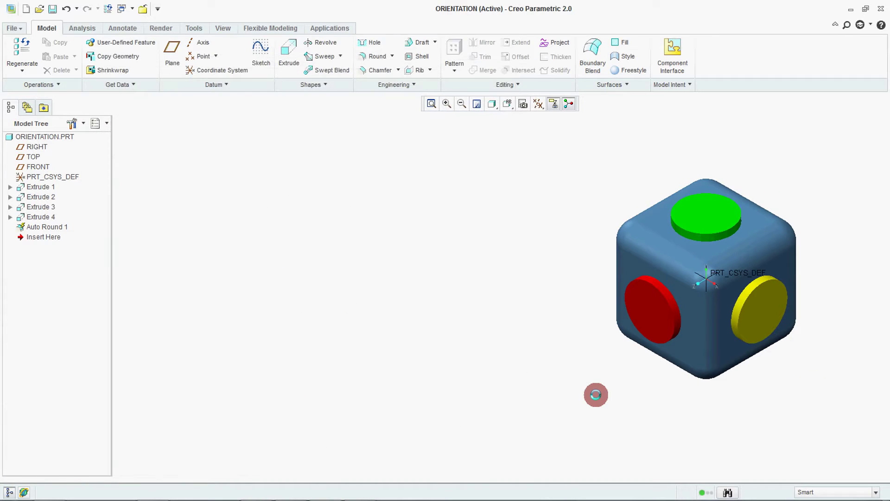
Step: Fit the cube, view it from FRONT, RIGHT and TOP, then return to Standard Orientation
{"action": "left_click", "coordinate": [430, 103]}
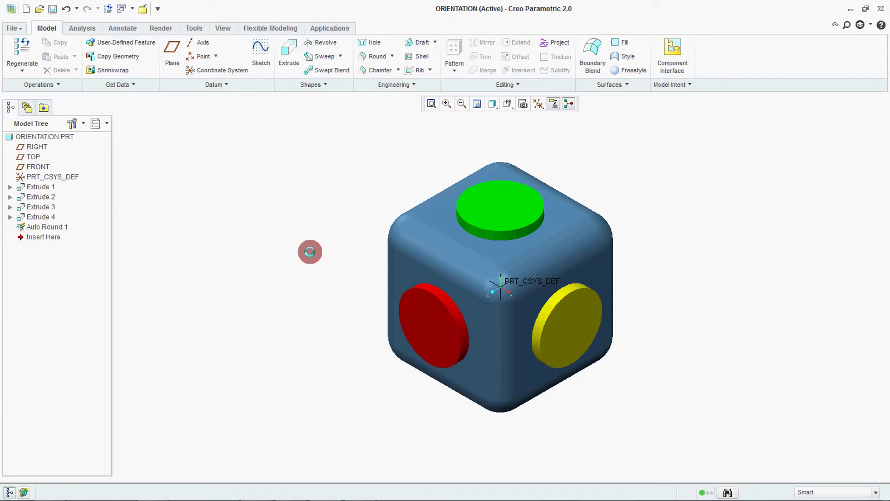
{"action": "left_click", "coordinate": [508, 104]}
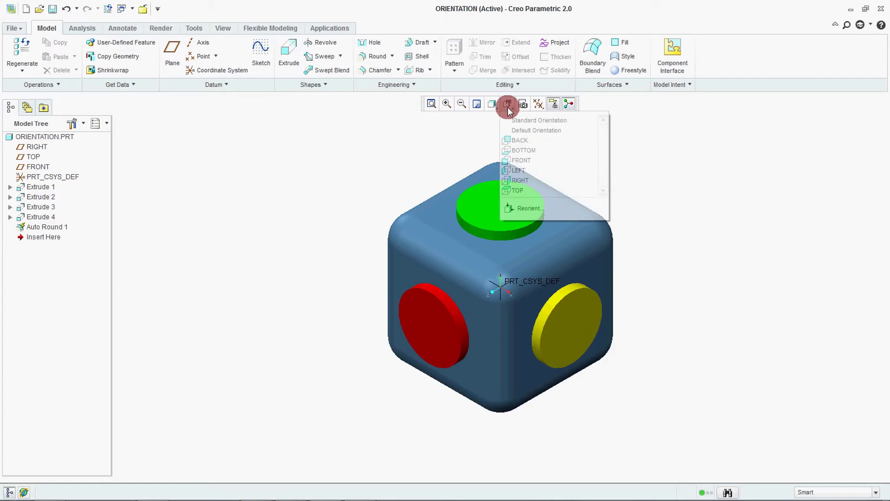
{"action": "left_click", "coordinate": [518, 160]}
{"action": "left_click", "coordinate": [509, 103]}
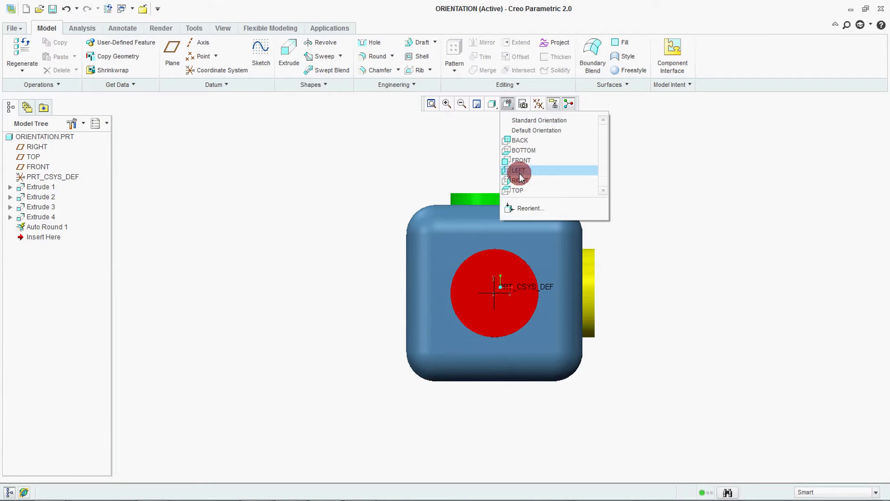
{"action": "left_click", "coordinate": [520, 183]}
{"action": "left_click", "coordinate": [508, 104]}
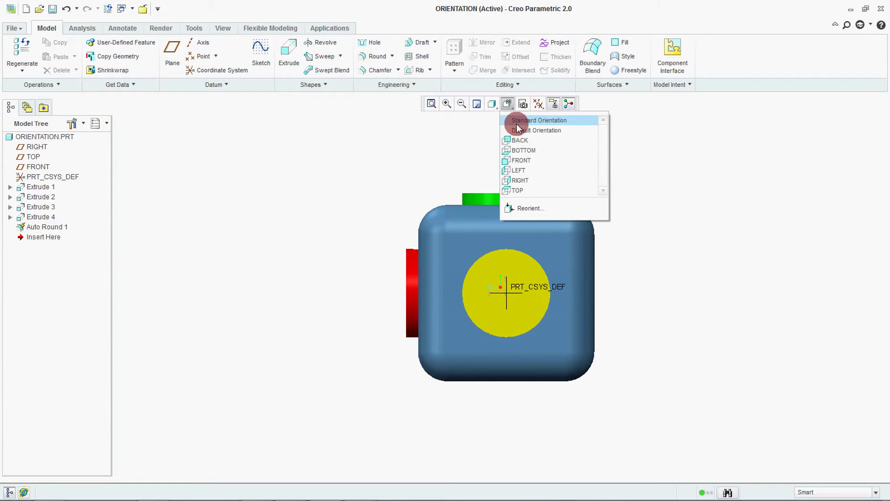
{"action": "left_click", "coordinate": [518, 190]}
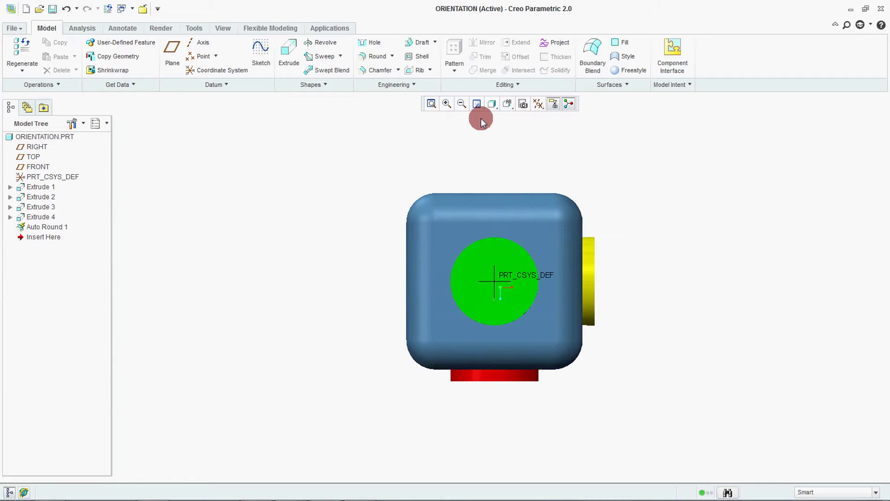
{"action": "left_click", "coordinate": [508, 103]}
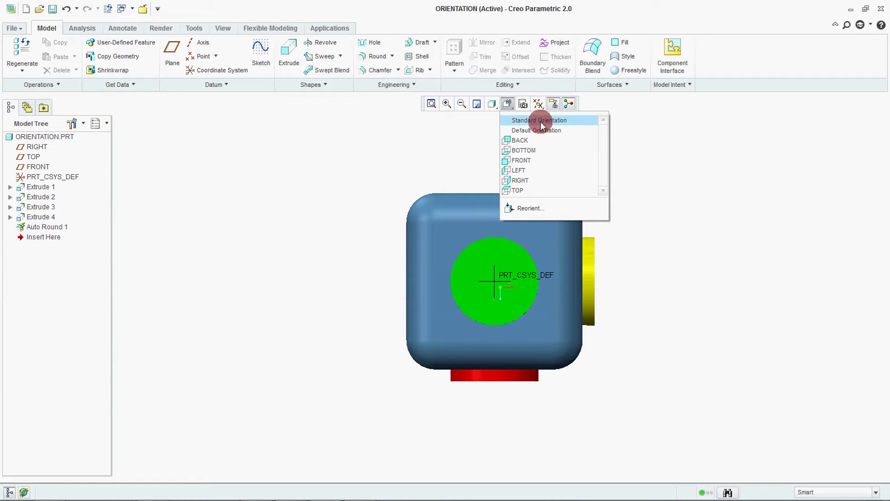
{"action": "left_click", "coordinate": [540, 122]}
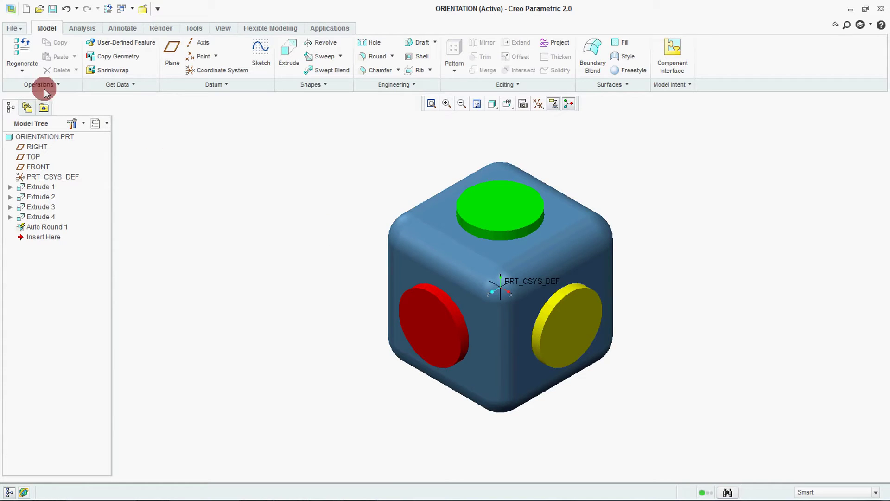
Step: Switch the Model Display default orientation to User-defined and save it in config.pro
{"action": "left_click", "coordinate": [22, 28]}
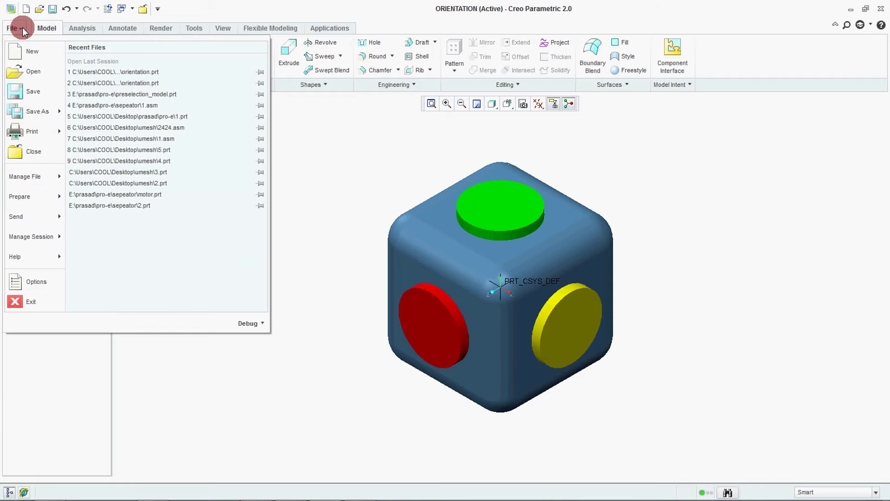
{"action": "left_click", "coordinate": [38, 282]}
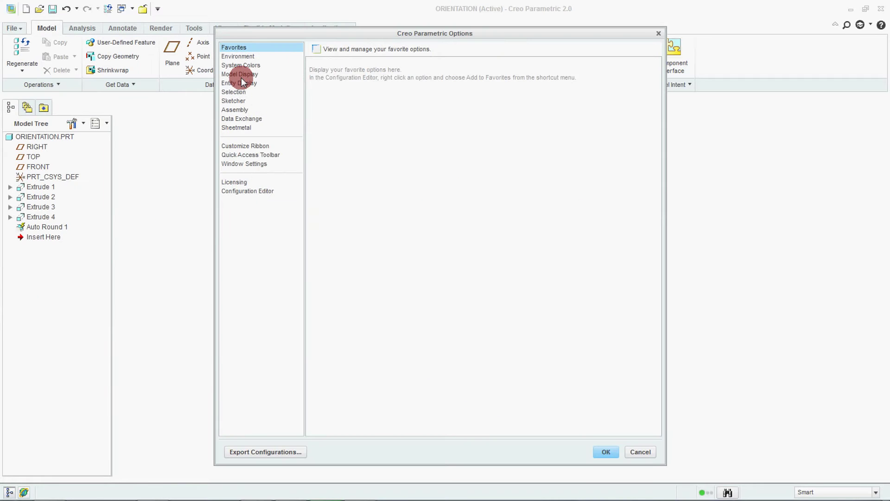
{"action": "left_click", "coordinate": [240, 74]}
{"action": "left_click", "coordinate": [408, 75]}
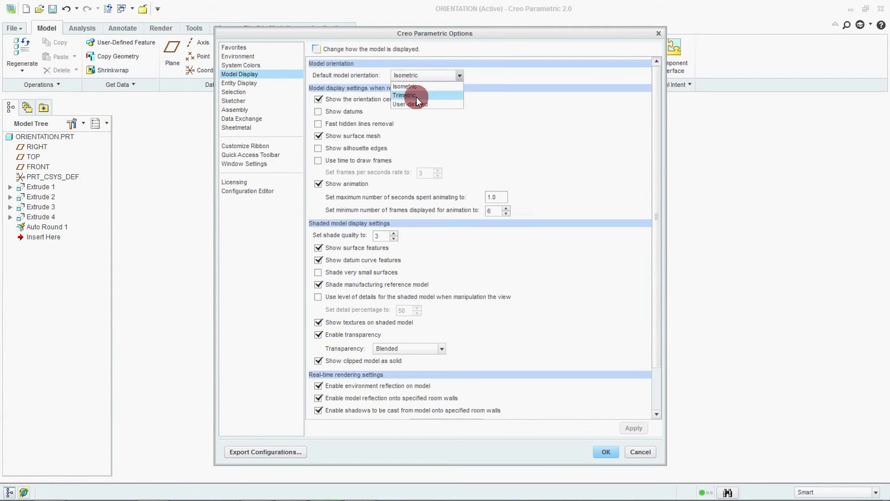
{"action": "left_click", "coordinate": [416, 101]}
{"action": "left_click", "coordinate": [605, 444]}
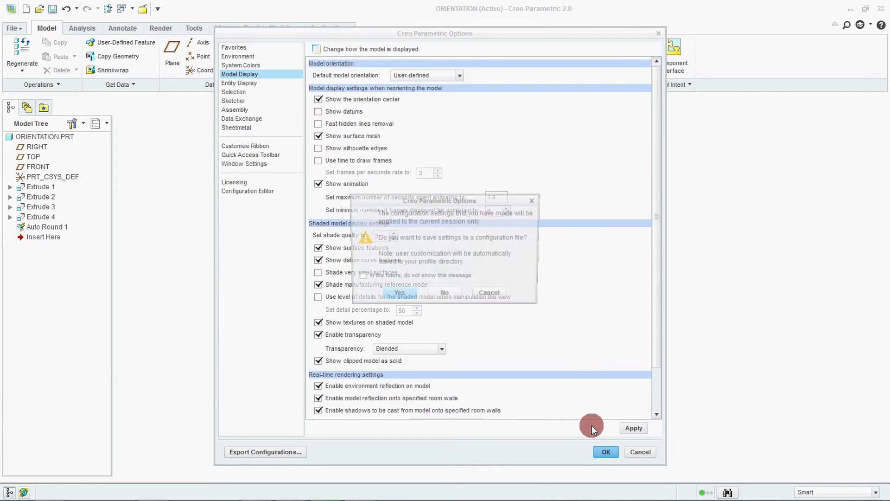
{"action": "left_click", "coordinate": [399, 296]}
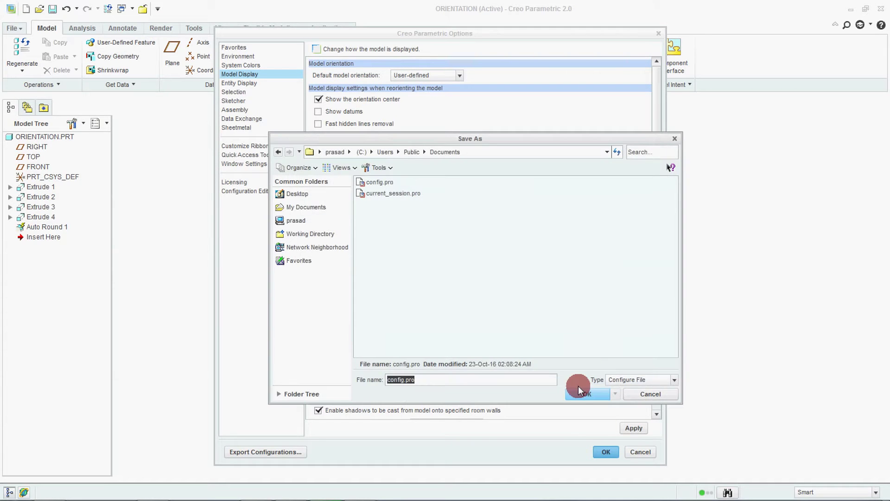
{"action": "left_click", "coordinate": [578, 386]}
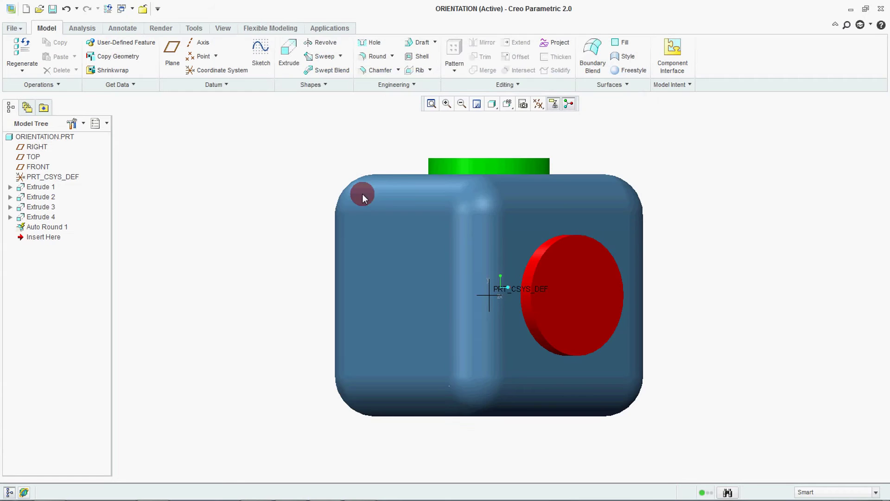
Step: Zoom out and orbit the cube to a tilted view showing its green top and red face
{"action": "scroll", "coordinate": [352, 280], "scroll_direction": "down", "scroll_amount": 3}
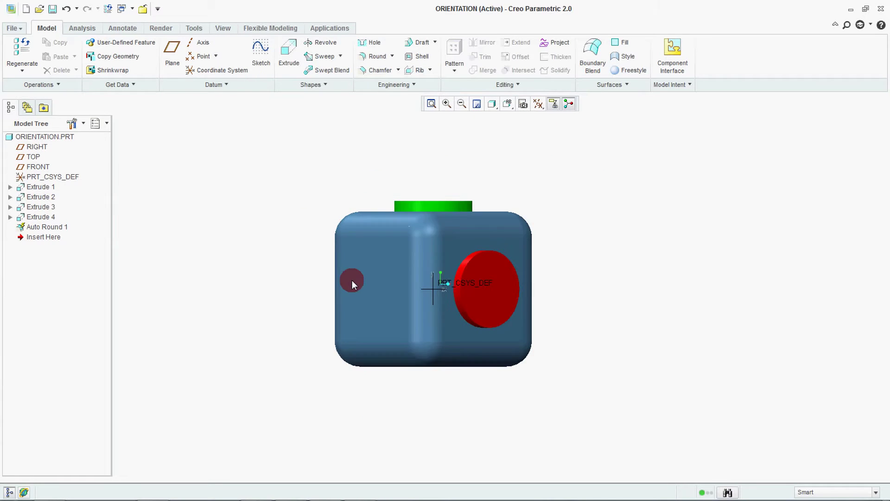
{"action": "middle_click_drag", "start_coordinate": [352, 280], "coordinate": [522, 147]}
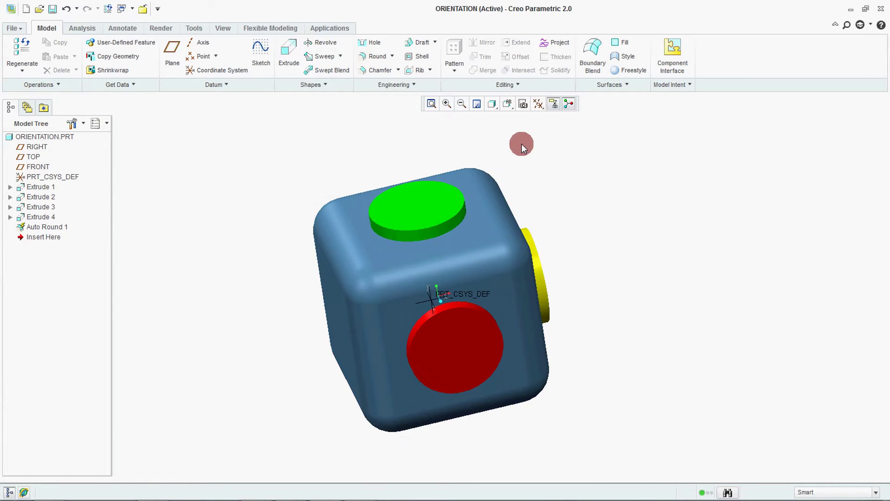
{"action": "left_click", "coordinate": [508, 105]}
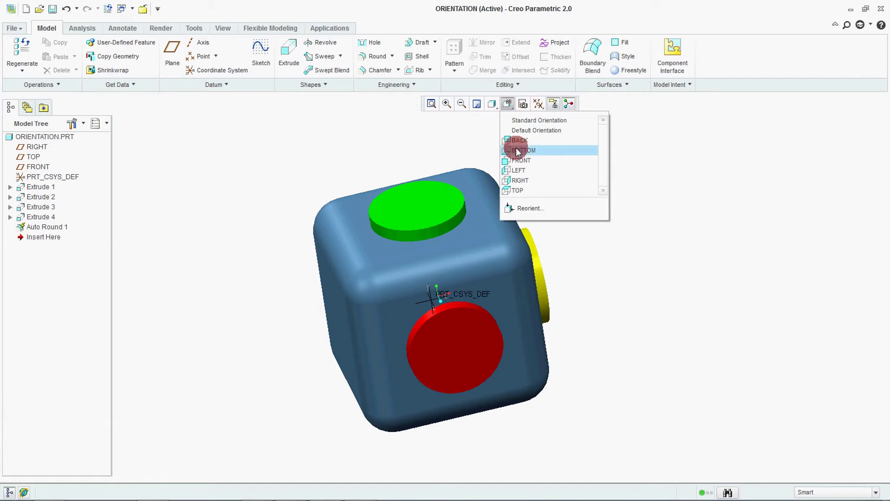
Step: Set the Orientation dialog to Preferences with a User Defined default orientation
{"action": "left_click", "coordinate": [523, 208]}
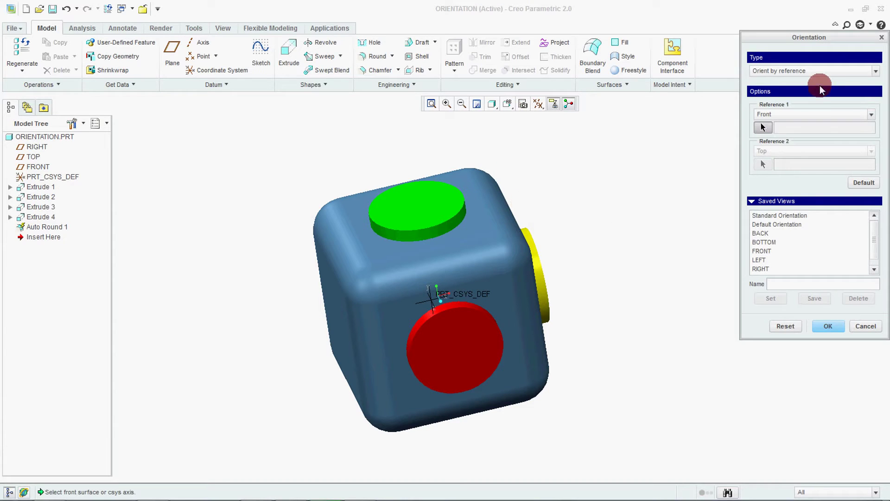
{"action": "left_click", "coordinate": [830, 71]}
{"action": "left_click", "coordinate": [792, 101]}
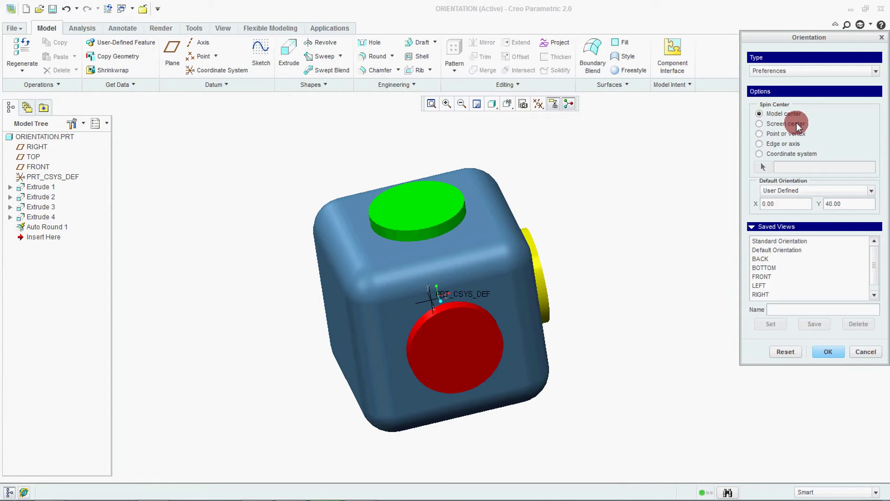
{"action": "left_click", "coordinate": [789, 203]}
{"action": "left_click", "coordinate": [801, 187]}
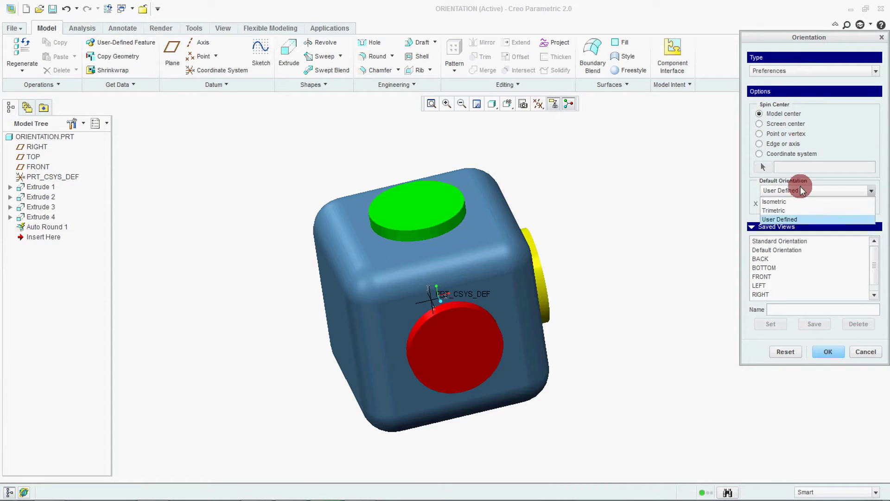
{"action": "left_click", "coordinate": [787, 219]}
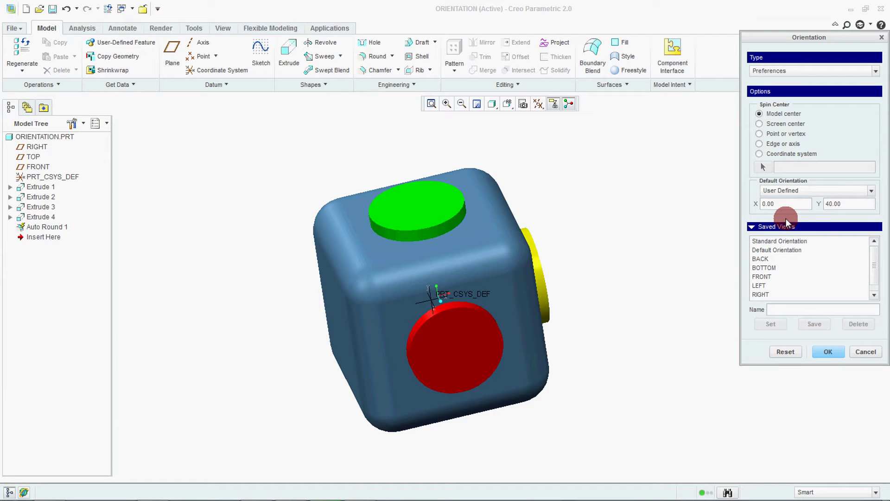
Step: Enter default angles X 30 and Y 20, then accept and close the Orientation dialog
{"action": "left_click", "coordinate": [781, 204]}
{"action": "double_click", "coordinate": [781, 204]}
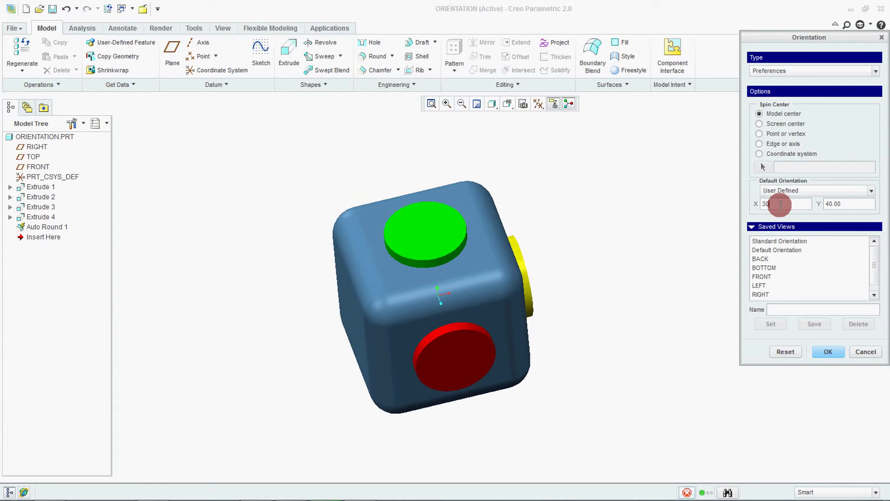
{"action": "left_click", "coordinate": [831, 204]}
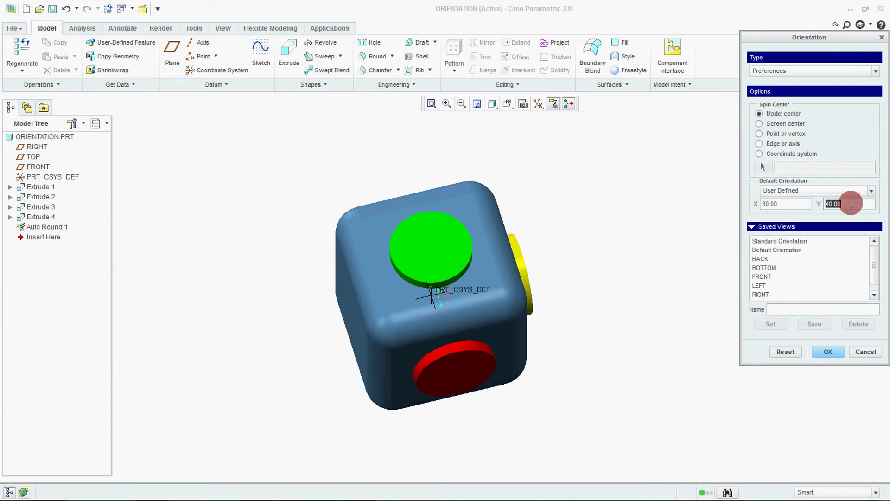
{"action": "type", "text": "0"}
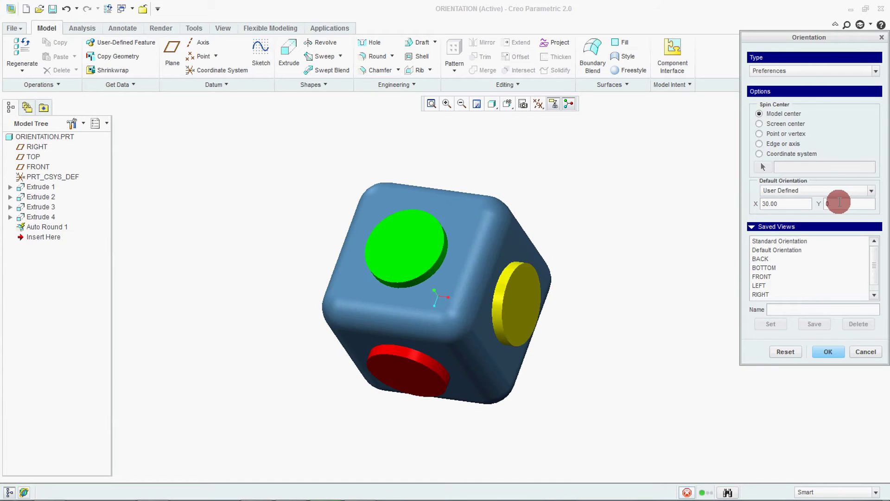
{"action": "key", "text": "Return"}
{"action": "left_click", "coordinate": [840, 203]}
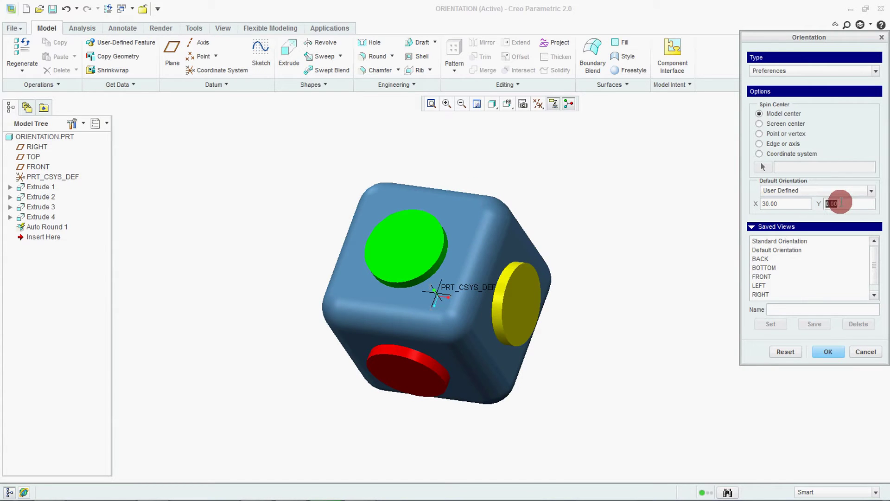
{"action": "type", "text": "20"}
{"action": "key", "text": "Return"}
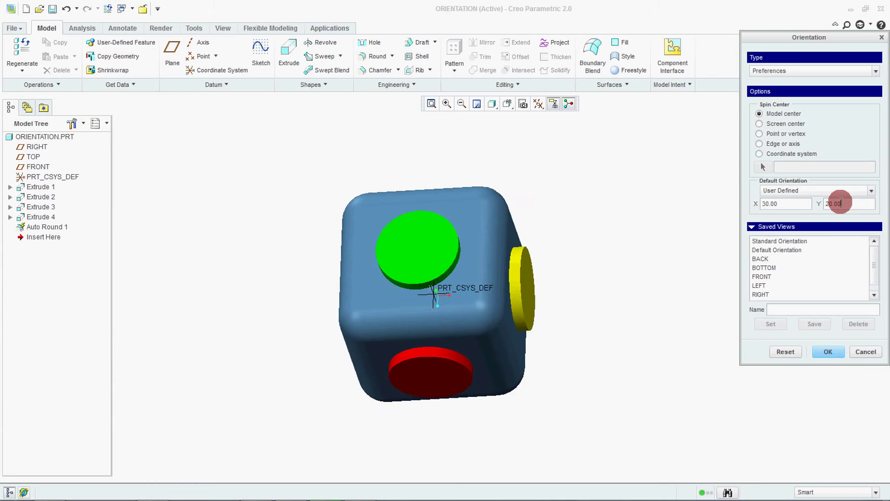
{"action": "left_click", "coordinate": [789, 242]}
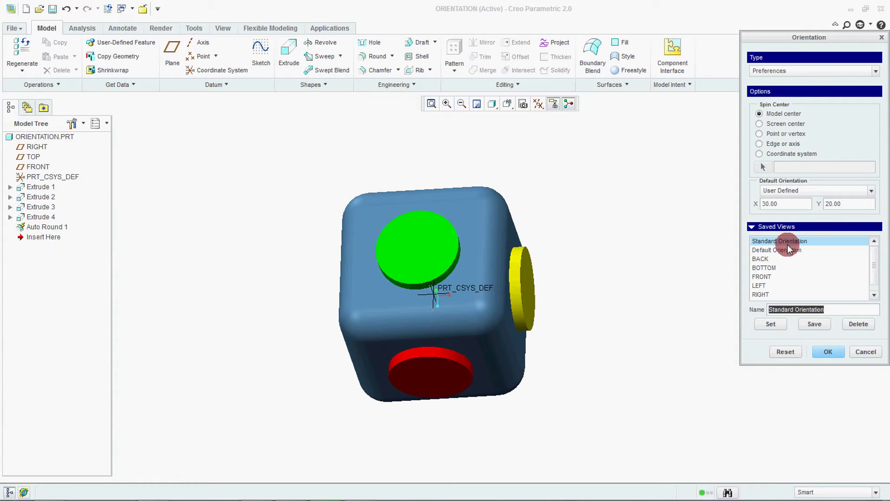
{"action": "left_click", "coordinate": [817, 324]}
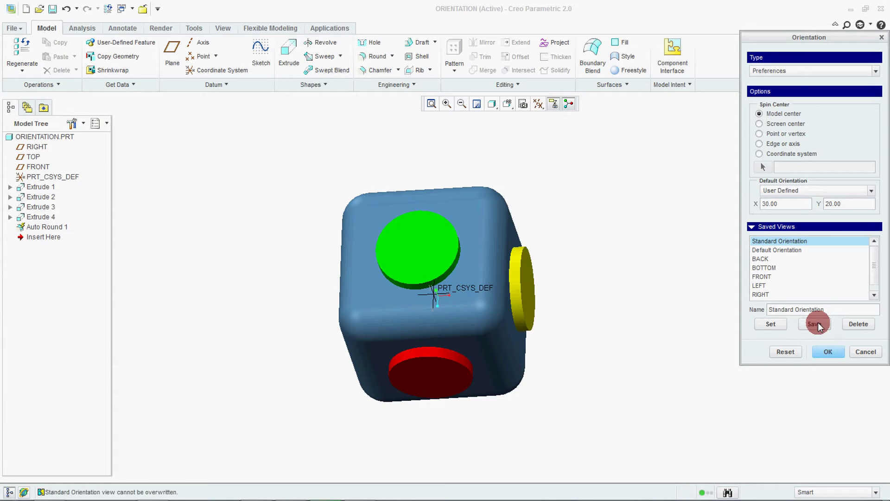
{"action": "left_click", "coordinate": [829, 351]}
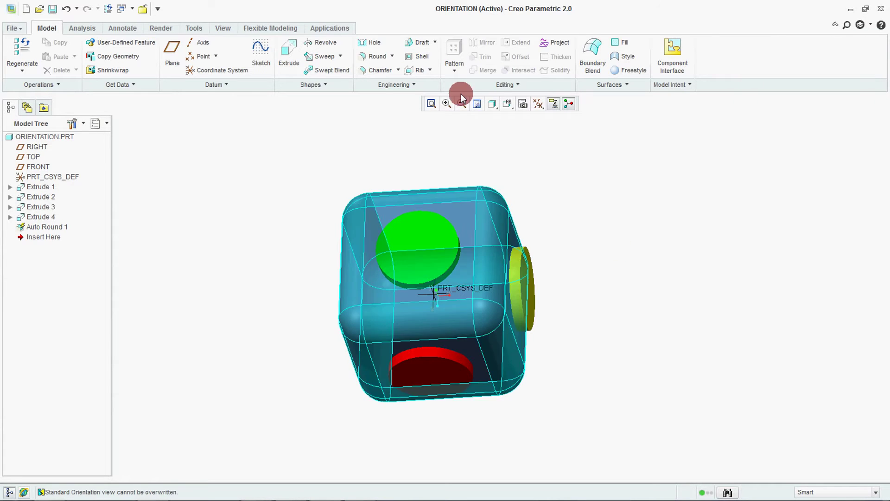
Step: Show the FRONT view, then Standard Orientation at the new X 30 / Y 20 angles
{"action": "left_click", "coordinate": [507, 104]}
{"action": "left_click", "coordinate": [530, 160]}
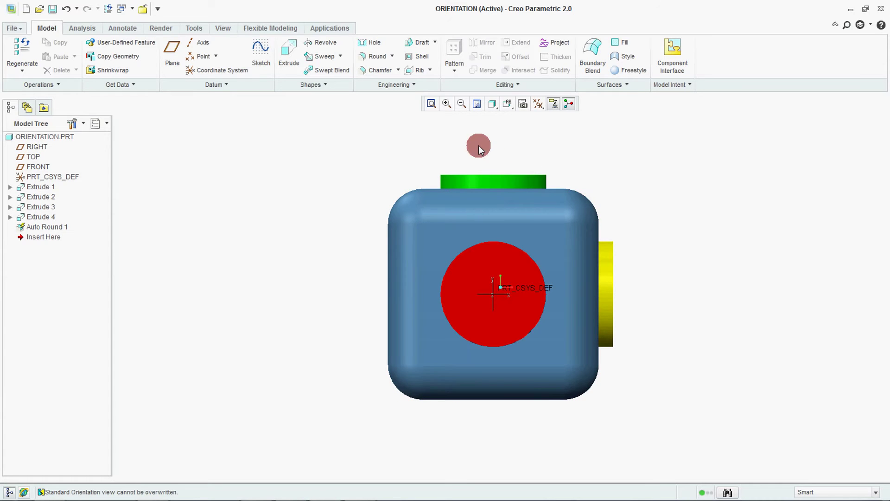
{"action": "left_click", "coordinate": [508, 104]}
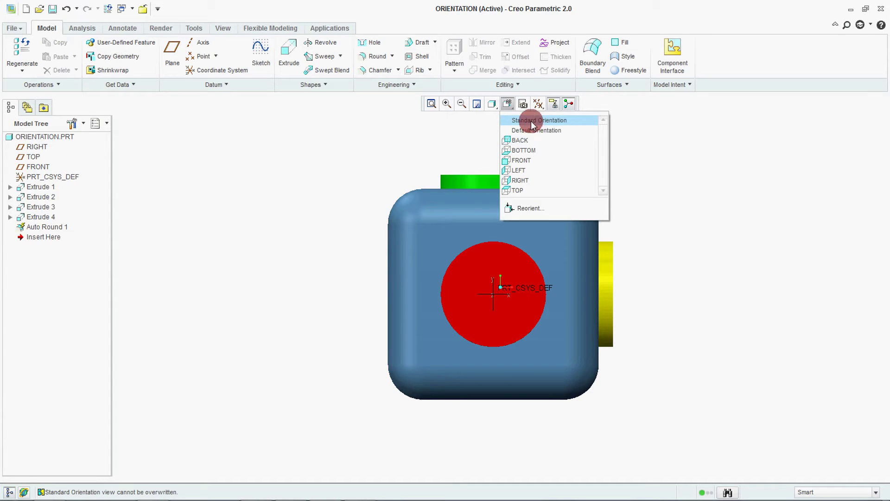
{"action": "left_click", "coordinate": [531, 121]}
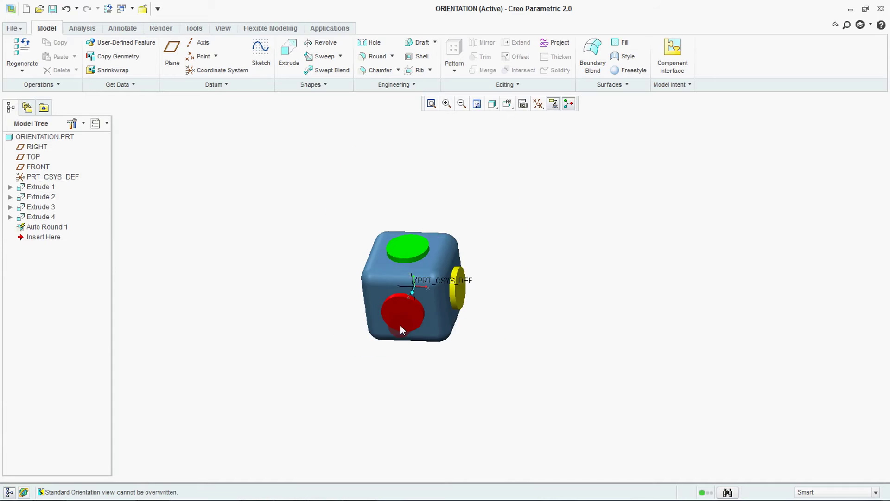
Step: Zoom and orbit the cube until the yellow boss faces up
{"action": "scroll", "coordinate": [460, 290], "scroll_direction": "up", "scroll_amount": 3}
{"action": "middle_click_drag", "start_coordinate": [544, 322], "coordinate": [322, 163], "text": "ctrl"}
{"action": "scroll", "coordinate": [319, 266], "scroll_direction": "up", "scroll_amount": 2}
{"action": "middle_click", "coordinate": [486, 283]}
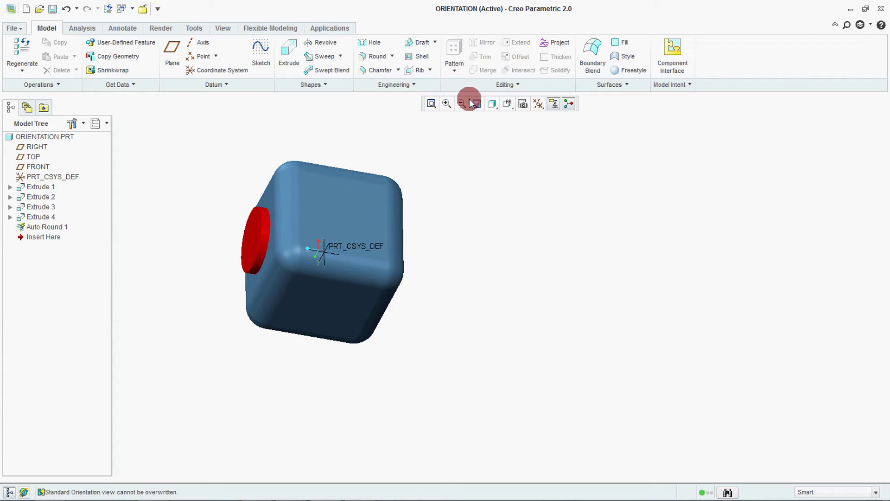
{"action": "left_click", "coordinate": [507, 103]}
{"action": "left_click", "coordinate": [469, 170]}
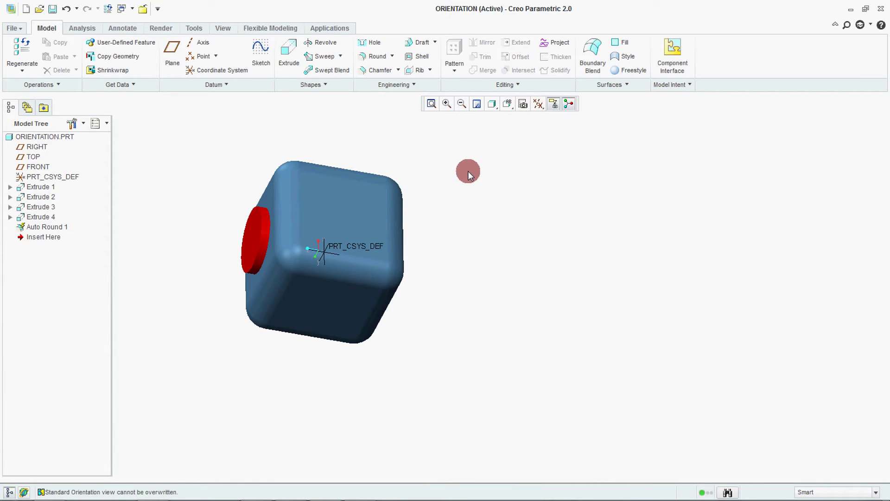
{"action": "mouse_move", "coordinate": [447, 224]}
{"action": "middle_mouse_down"}
{"action": "mouse_move", "coordinate": [422, 272]}
{"action": "mouse_move", "coordinate": [444, 316]}
{"action": "mouse_move", "coordinate": [479, 352]}
{"action": "mouse_move", "coordinate": [434, 334]}
{"action": "mouse_move", "coordinate": [467, 360]}
{"action": "mouse_move", "coordinate": [459, 363]}
{"action": "mouse_move", "coordinate": [459, 321]}
{"action": "mouse_move", "coordinate": [451, 330]}
{"action": "mouse_move", "coordinate": [432, 324]}
{"action": "mouse_move", "coordinate": [457, 326]}
{"action": "middle_mouse_up"}
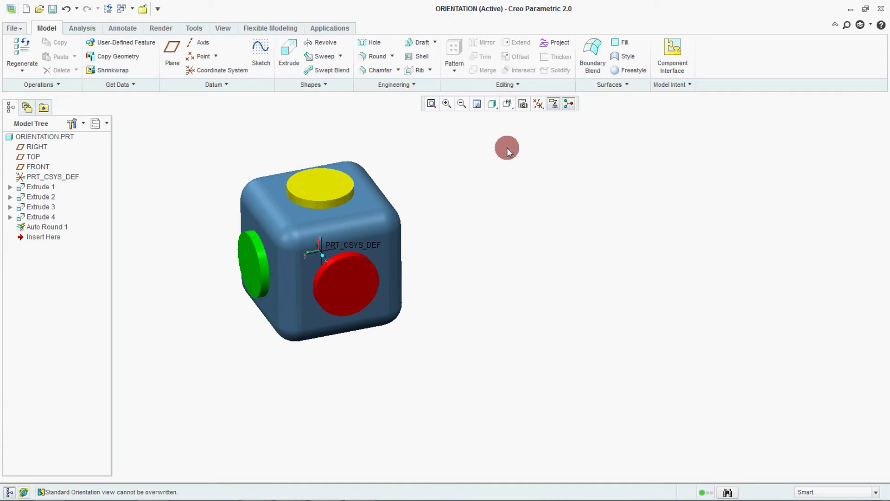
{"action": "left_click", "coordinate": [508, 103]}
Step: Save the current cube orientation as the named view AS_DRG_REQ, keeping Orient by reference type
{"action": "left_click", "coordinate": [512, 212]}
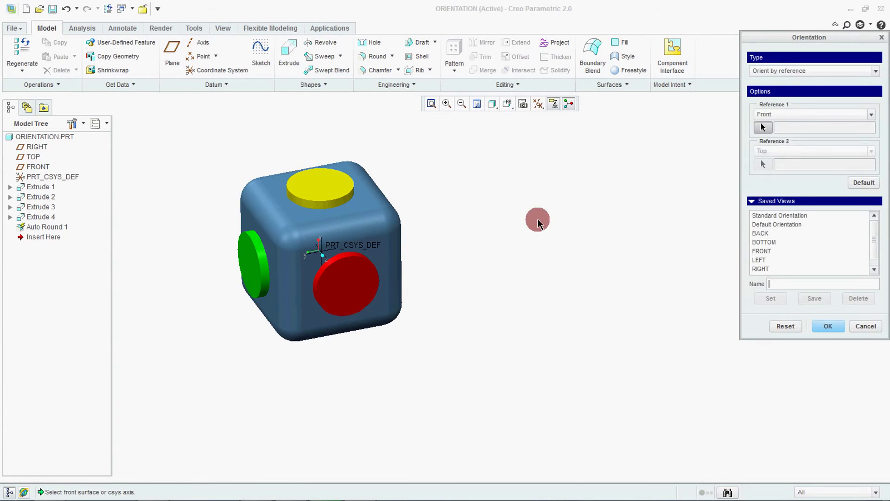
{"action": "left_click", "coordinate": [787, 71]}
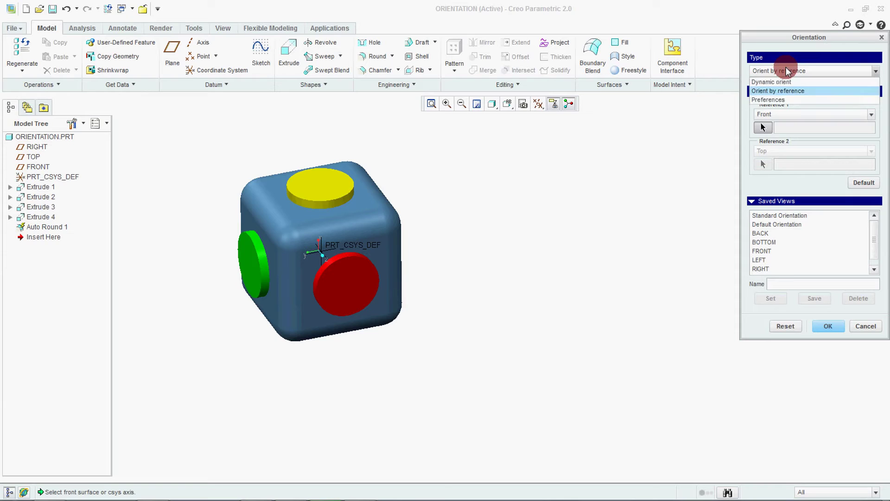
{"action": "left_click", "coordinate": [792, 284]}
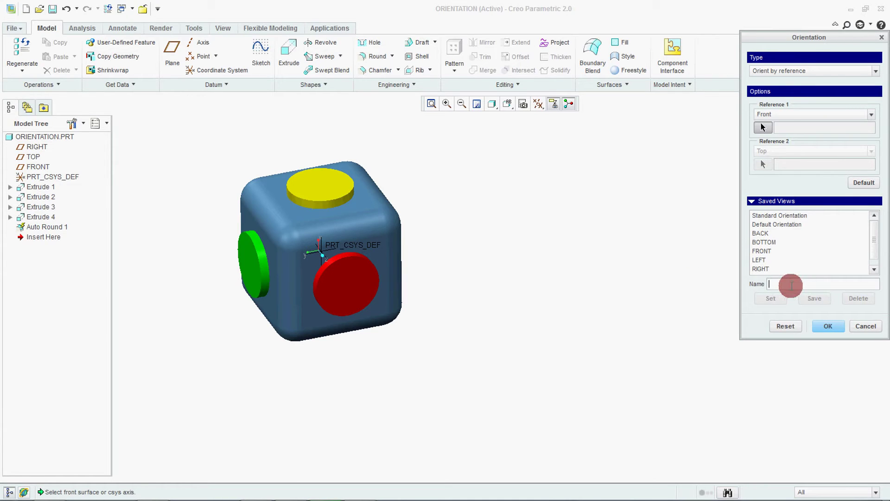
{"action": "type", "text": "as_drg_req"}
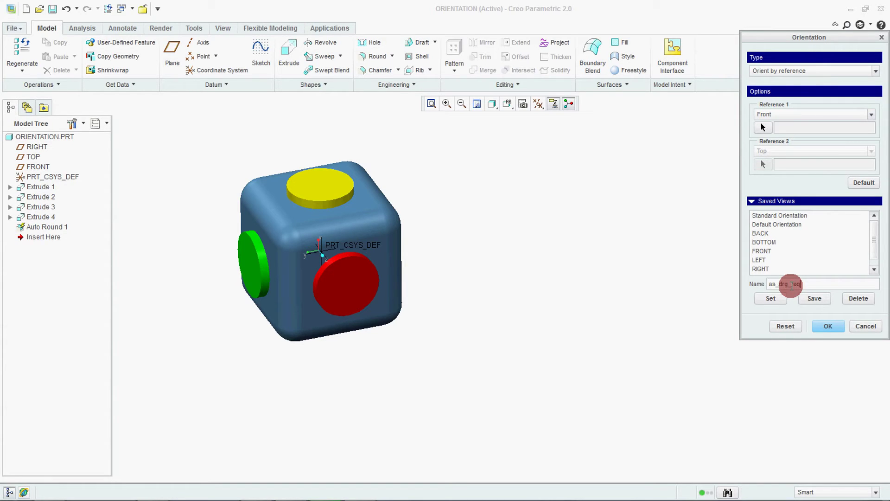
{"action": "left_click", "coordinate": [815, 298]}
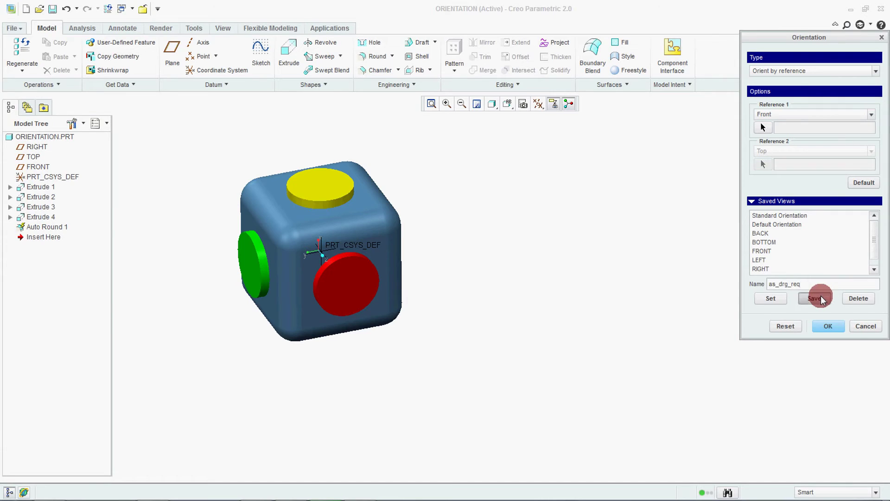
{"action": "left_click", "coordinate": [829, 326]}
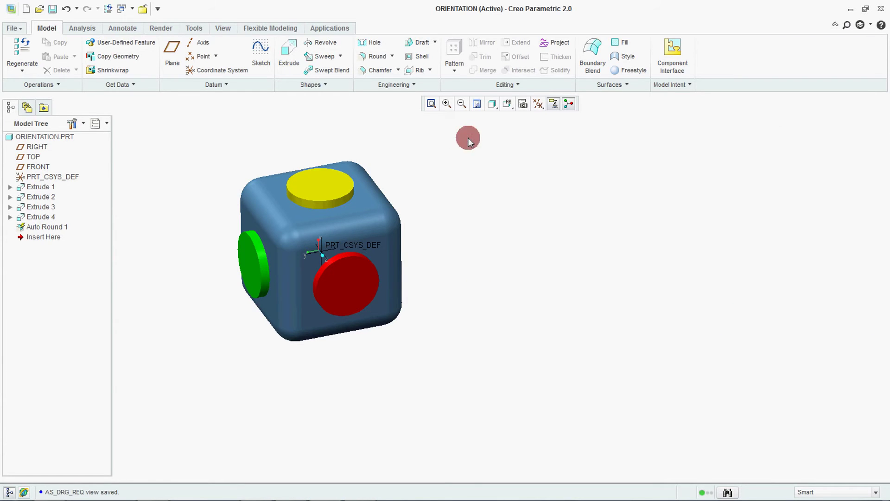
Step: Preview the cube in a saved view, then the LEFT and TOP named views
{"action": "left_click", "coordinate": [508, 106]}
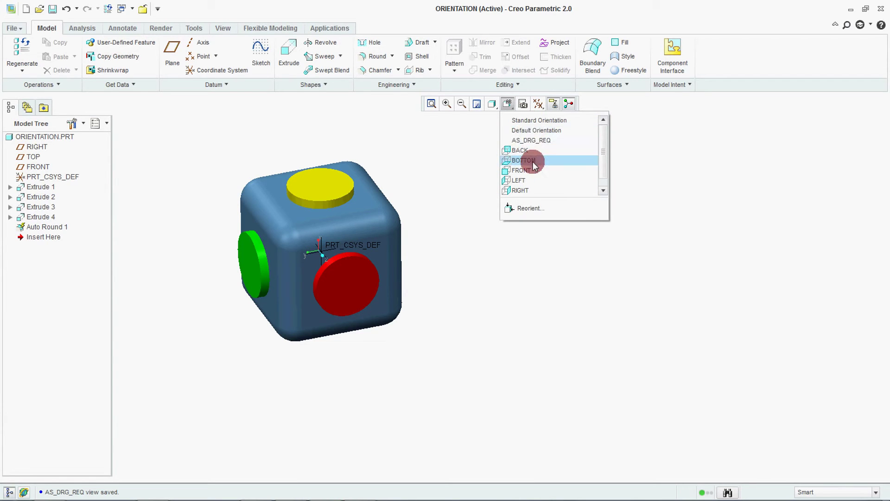
{"action": "scroll", "coordinate": [540, 176], "scroll_direction": "down", "scroll_amount": 1}
{"action": "scroll", "coordinate": [533, 167], "scroll_direction": "up", "scroll_amount": 1}
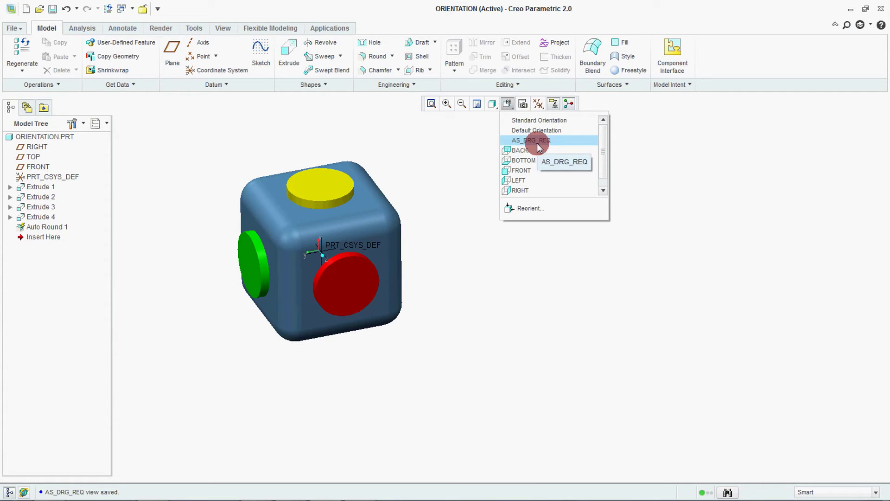
{"action": "left_click", "coordinate": [533, 169]}
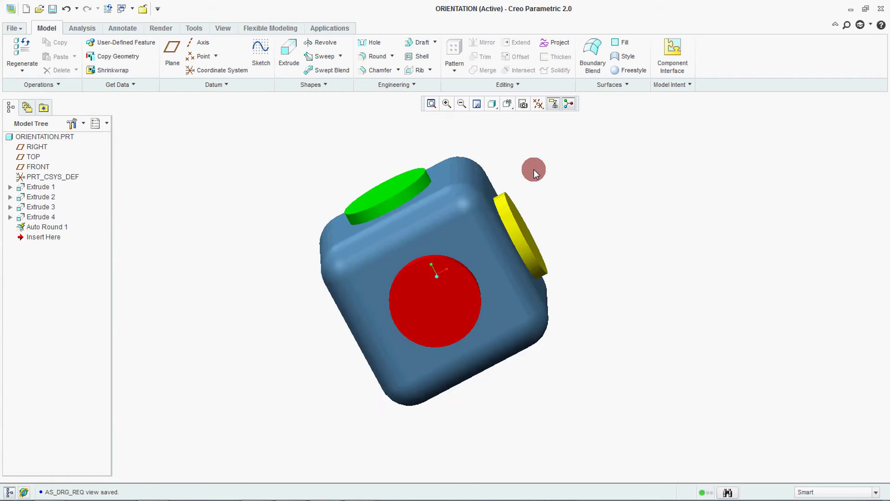
{"action": "left_click", "coordinate": [514, 108]}
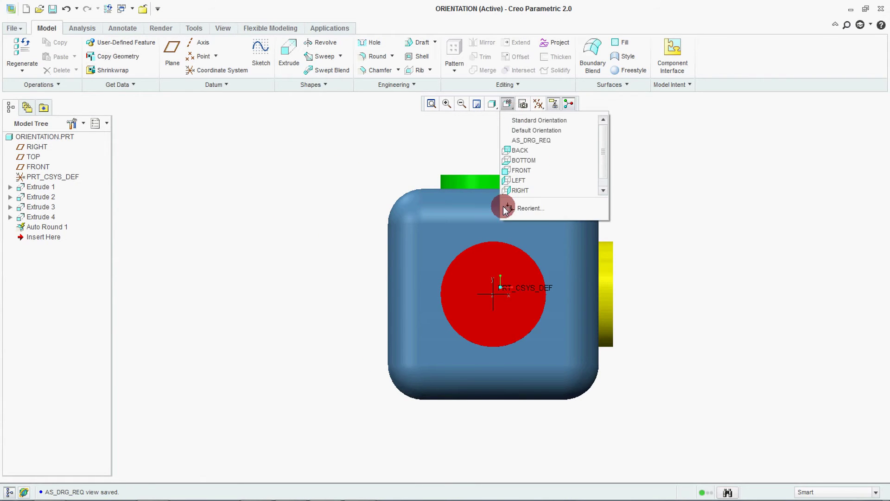
{"action": "left_click", "coordinate": [539, 191]}
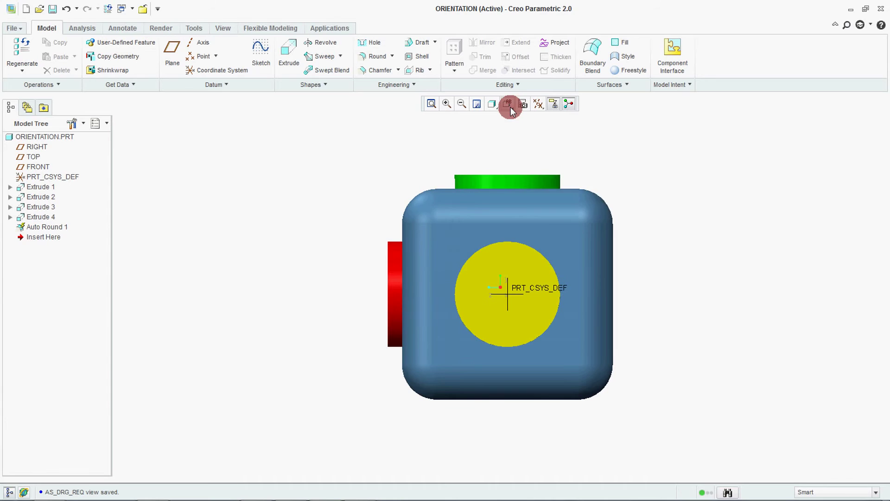
{"action": "left_click", "coordinate": [509, 109]}
{"action": "scroll", "coordinate": [523, 194], "scroll_direction": "down", "scroll_amount": 1}
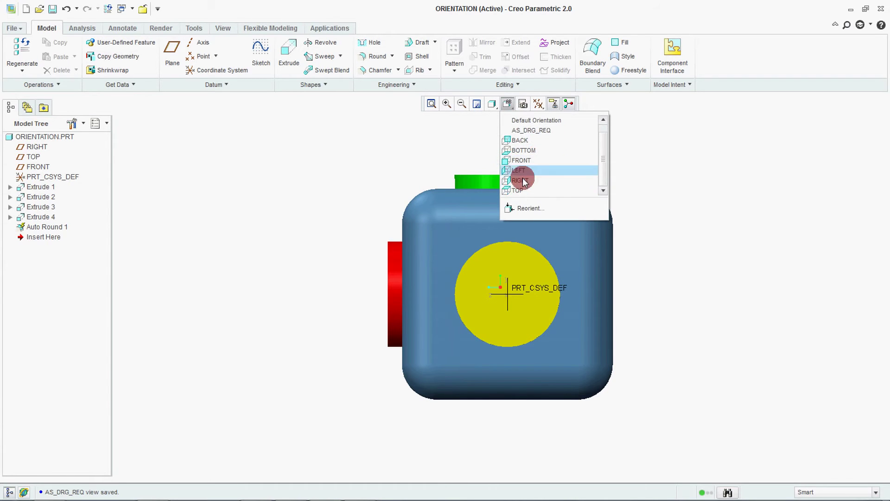
{"action": "left_click", "coordinate": [522, 191]}
Step: Return the cube to Standard Orientation, then restore the saved AS_DRG_REQ view
{"action": "left_click", "coordinate": [509, 105]}
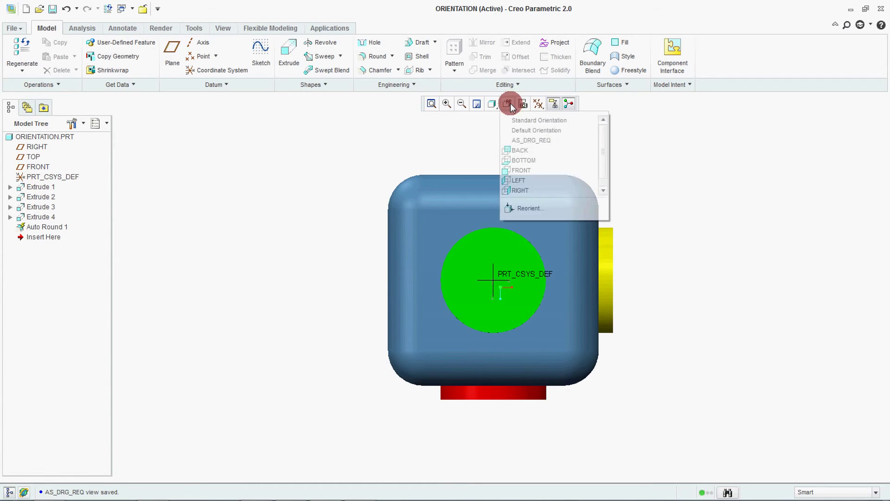
{"action": "left_click", "coordinate": [514, 119]}
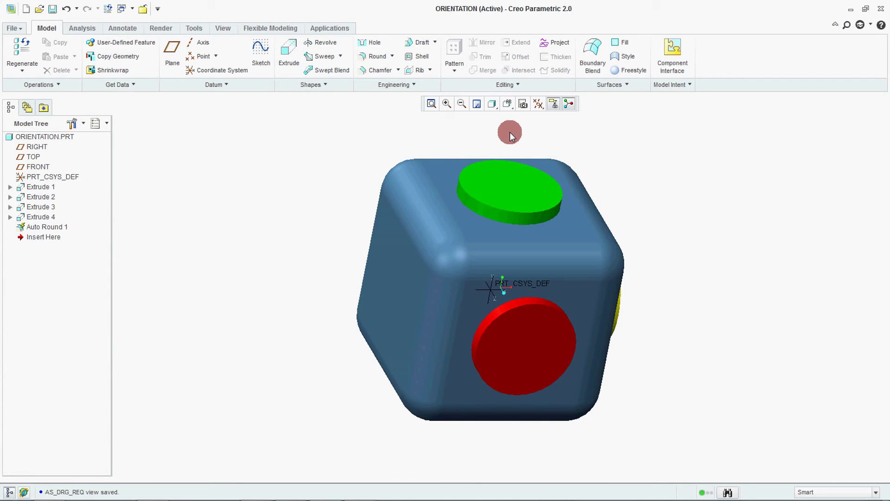
{"action": "left_click", "coordinate": [509, 105]}
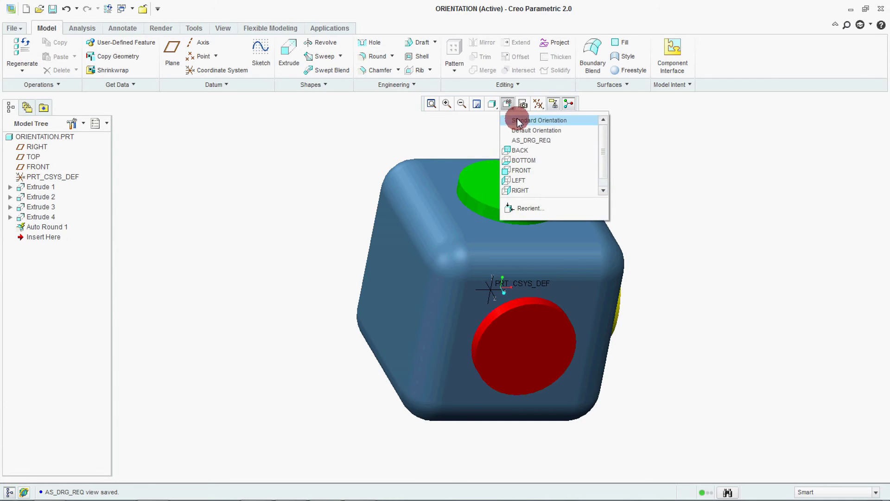
{"action": "left_click", "coordinate": [522, 141]}
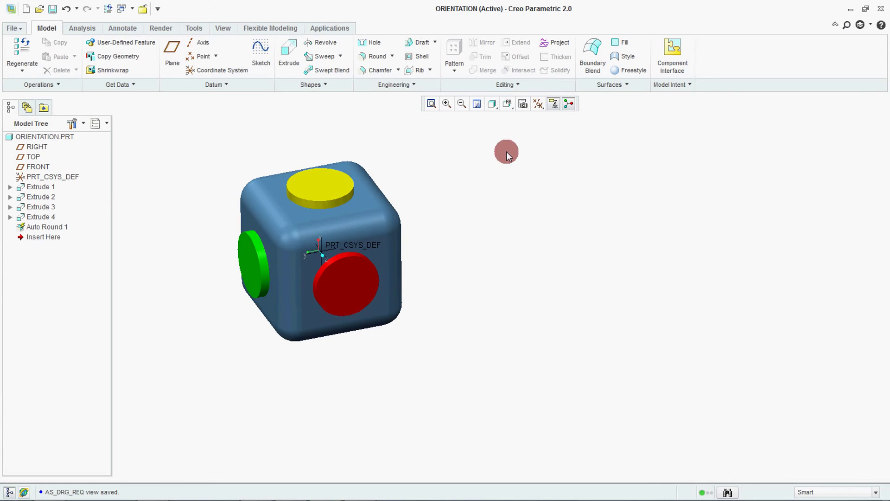
{"action": "left_click", "coordinate": [508, 106]}
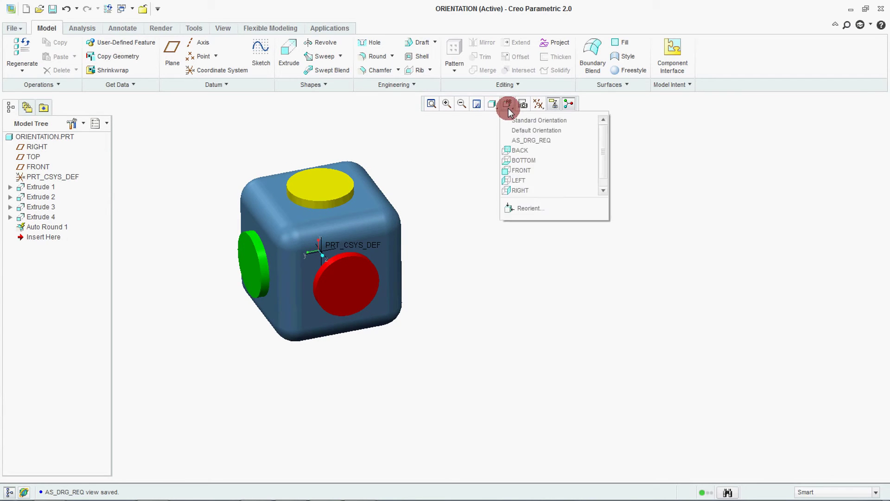
Step: Switch orientation to Dynamic orient and pan and spin the cube until the green face shows
{"action": "left_click", "coordinate": [528, 209]}
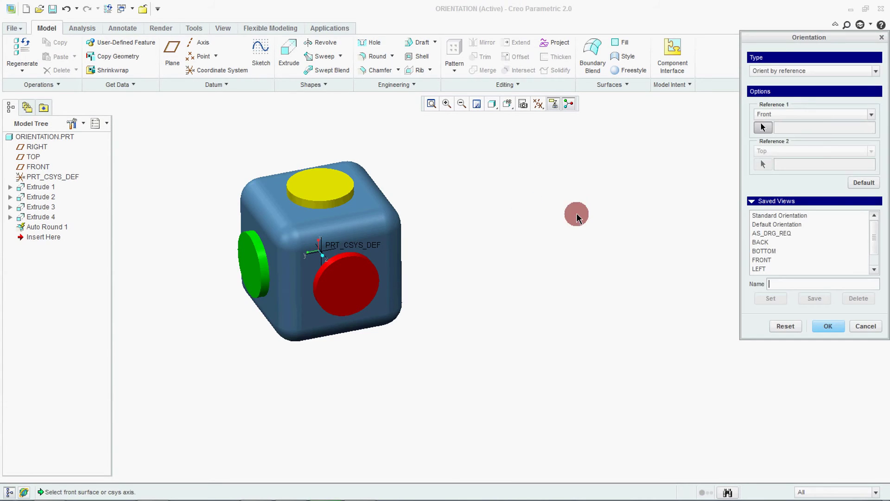
{"action": "left_click", "coordinate": [796, 71]}
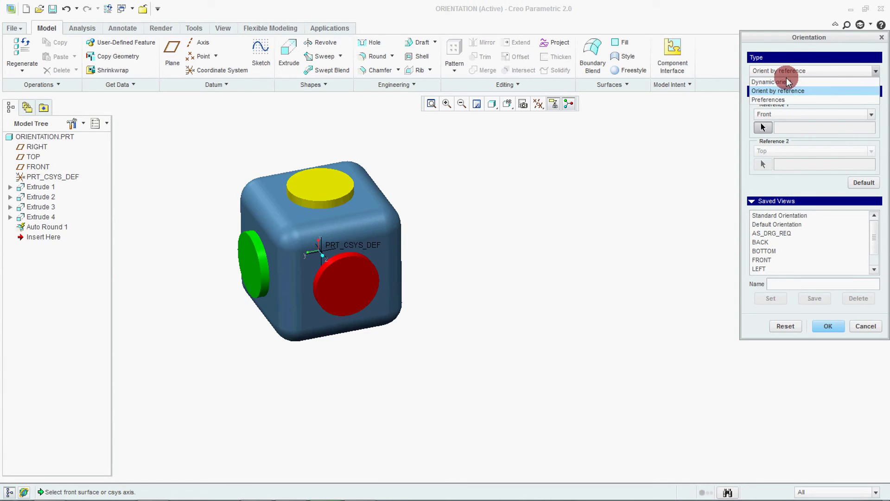
{"action": "left_click", "coordinate": [788, 81]}
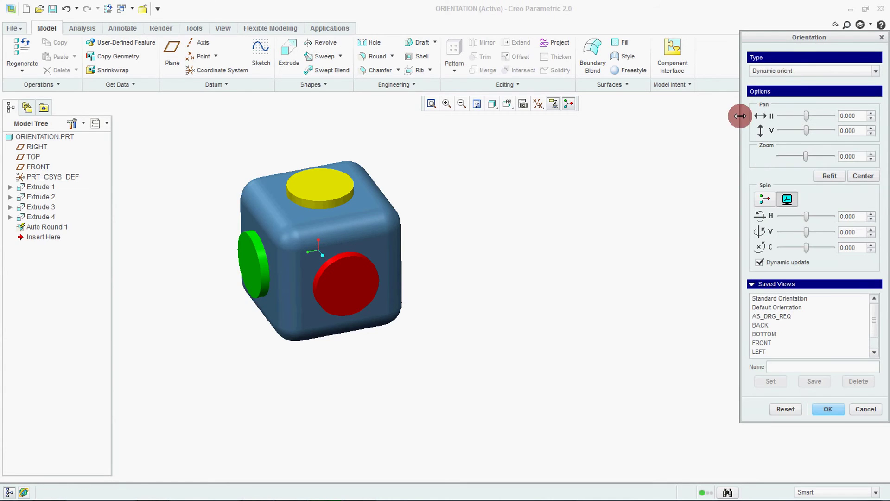
{"action": "left_click_drag", "start_coordinate": [807, 116], "coordinate": [800, 134]}
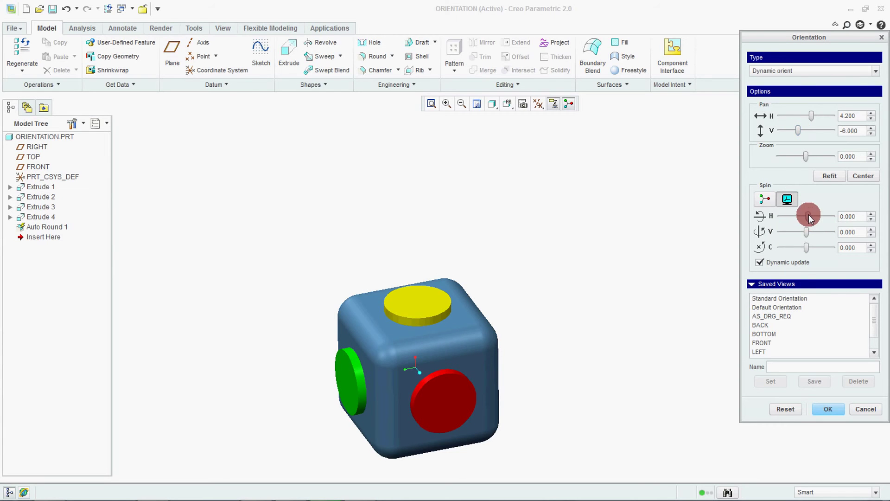
{"action": "left_click_drag", "start_coordinate": [809, 215], "coordinate": [798, 250]}
{"action": "left_click_drag", "start_coordinate": [807, 216], "coordinate": [798, 232]}
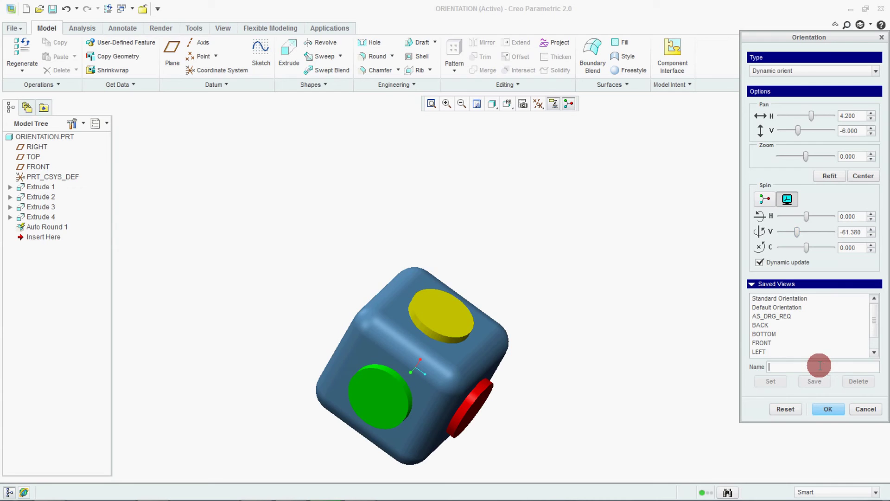
Step: Save this orientation as the named view DYNAMIC
{"action": "type", "text": "dynamic"}
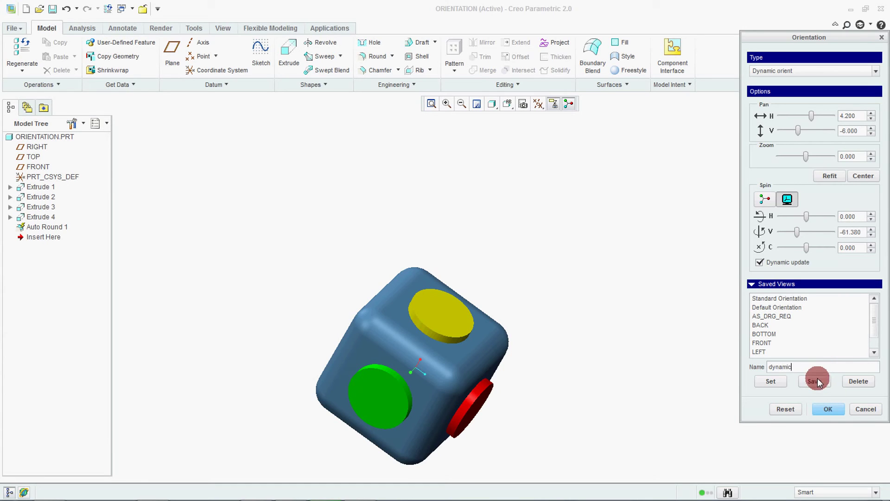
{"action": "left_click", "coordinate": [817, 381]}
{"action": "left_click", "coordinate": [830, 409]}
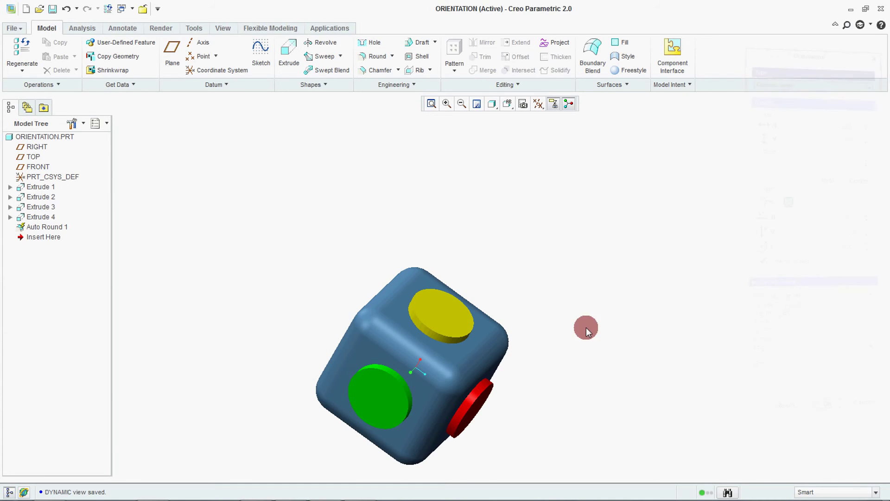
{"action": "left_click", "coordinate": [509, 104]}
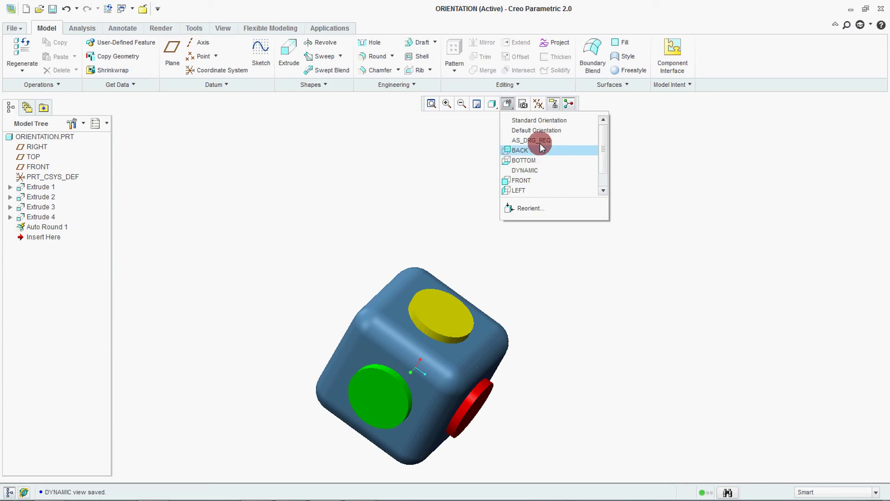
Step: Check the FRONT, TOP and RIGHT named views of the cube
{"action": "left_click", "coordinate": [545, 183]}
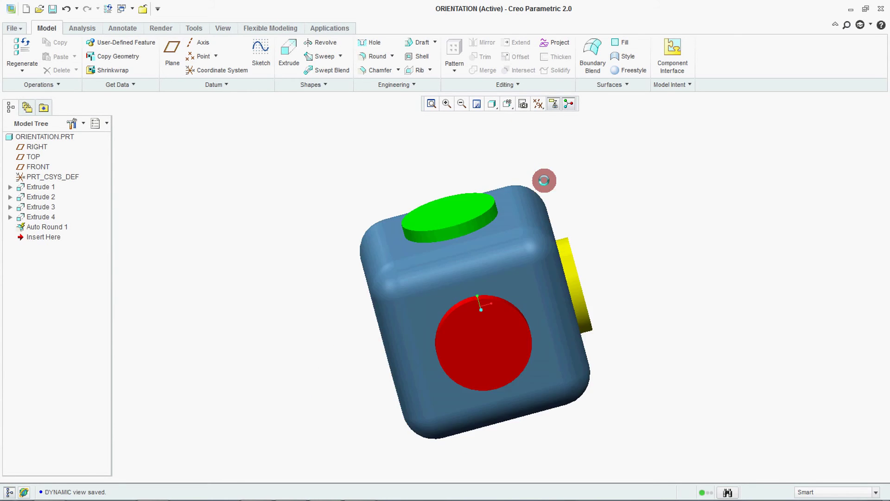
{"action": "left_click", "coordinate": [507, 104]}
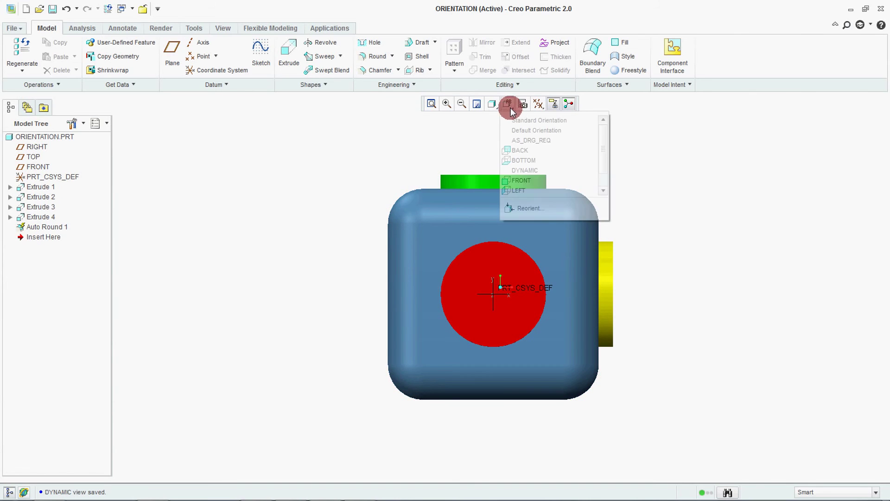
{"action": "scroll", "coordinate": [541, 176], "scroll_direction": "down", "scroll_amount": 1}
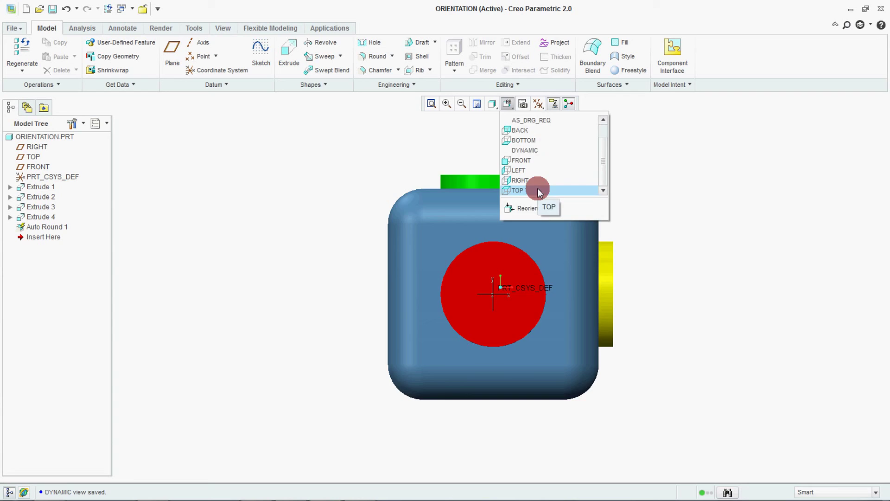
{"action": "left_click", "coordinate": [539, 190]}
{"action": "left_click", "coordinate": [507, 104]}
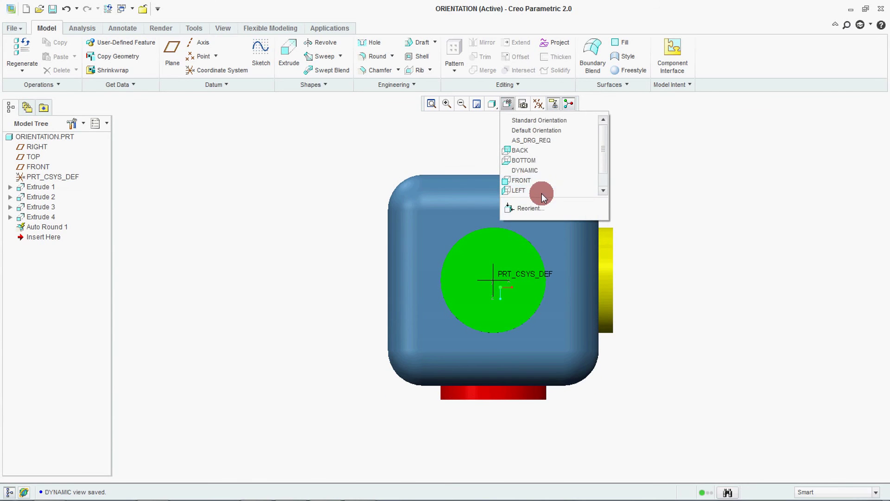
{"action": "scroll", "coordinate": [547, 172], "scroll_direction": "down", "scroll_amount": 1}
{"action": "left_click", "coordinate": [534, 181]}
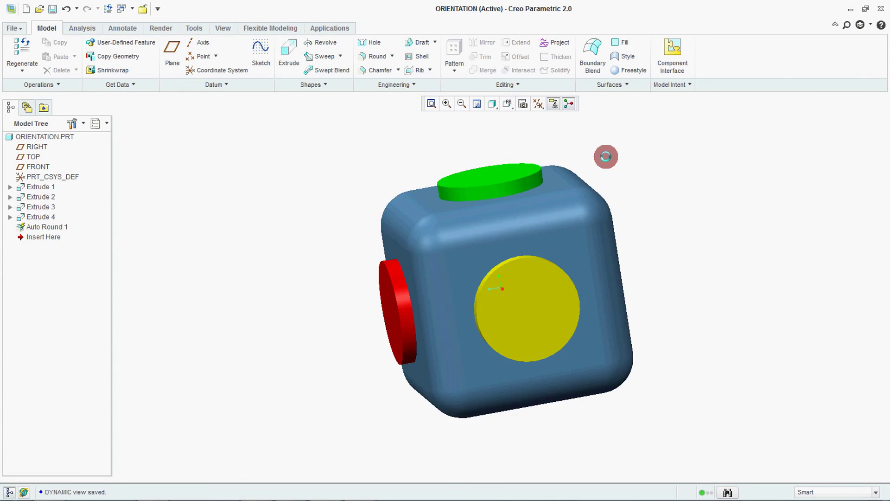
Step: Switch through Standard Orientation and AS_DRG_REQ, ending on the saved DYNAMIC view
{"action": "left_click", "coordinate": [514, 106]}
{"action": "left_click", "coordinate": [525, 120]}
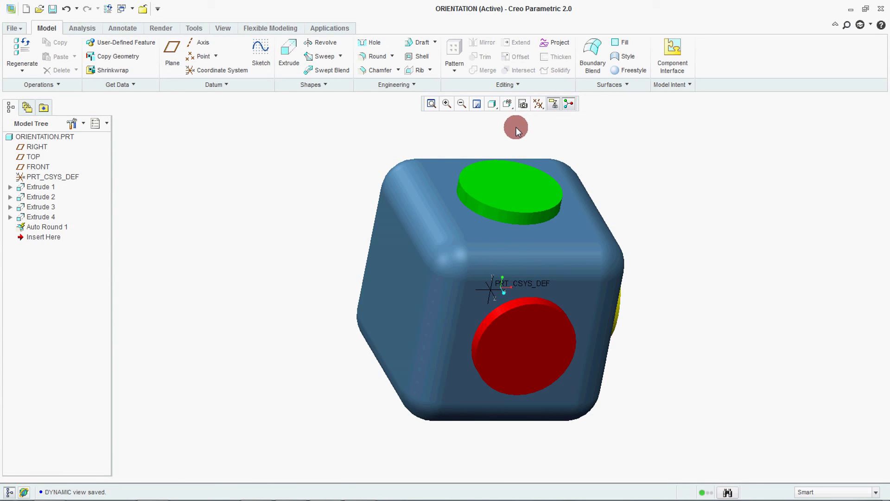
{"action": "left_click", "coordinate": [510, 106]}
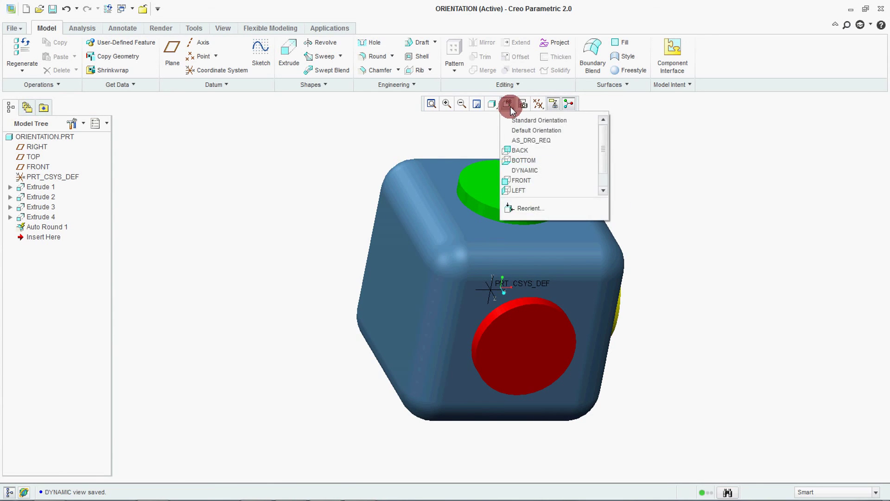
{"action": "left_click", "coordinate": [527, 141]}
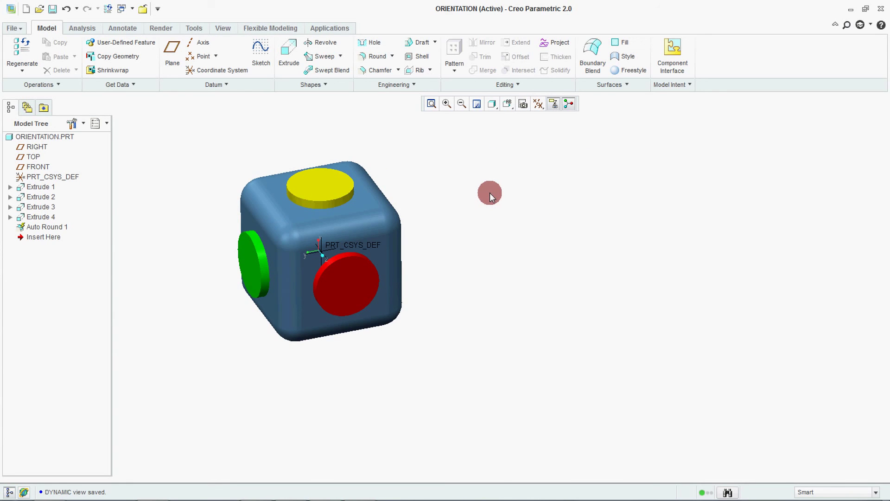
{"action": "left_click", "coordinate": [512, 109]}
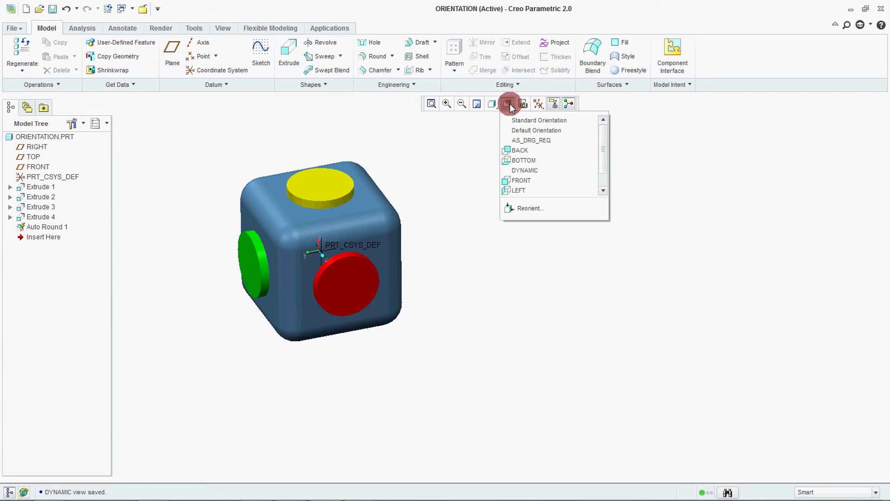
{"action": "left_click", "coordinate": [522, 171]}
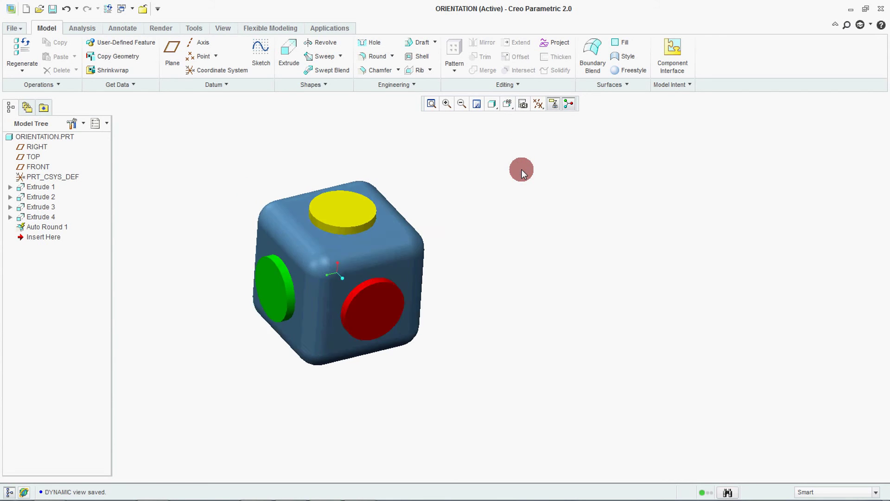